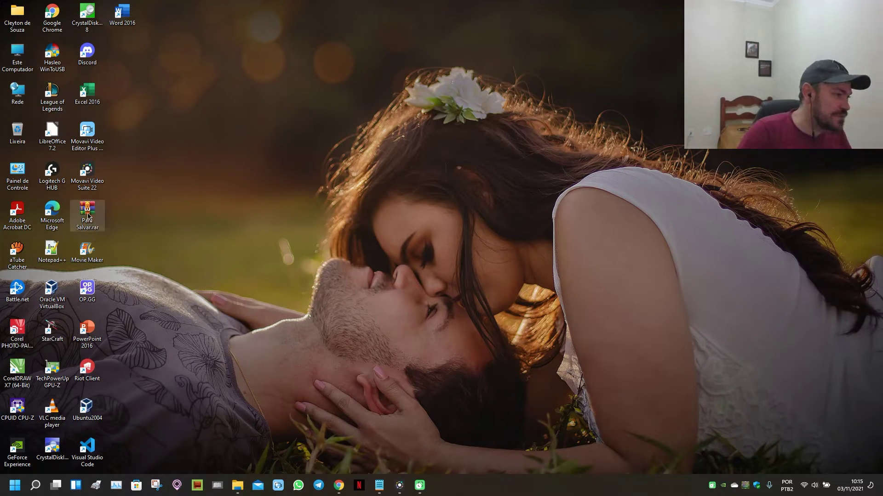
# - Open the Downloads folder and examine its files, including CrystalDiskMark8_0_4.exe, alongside Para Salvar.rar on the desktop
pyautogui.moveTo(88, 217)
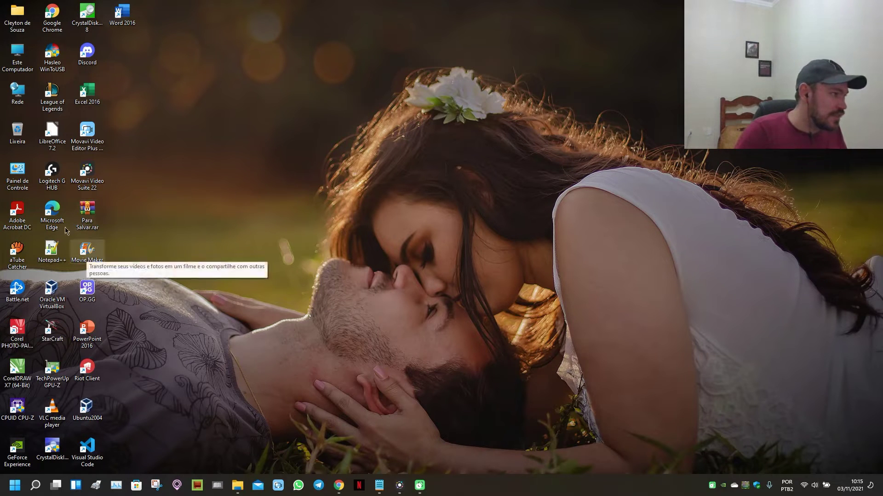
pyautogui.doubleClick(19, 25)
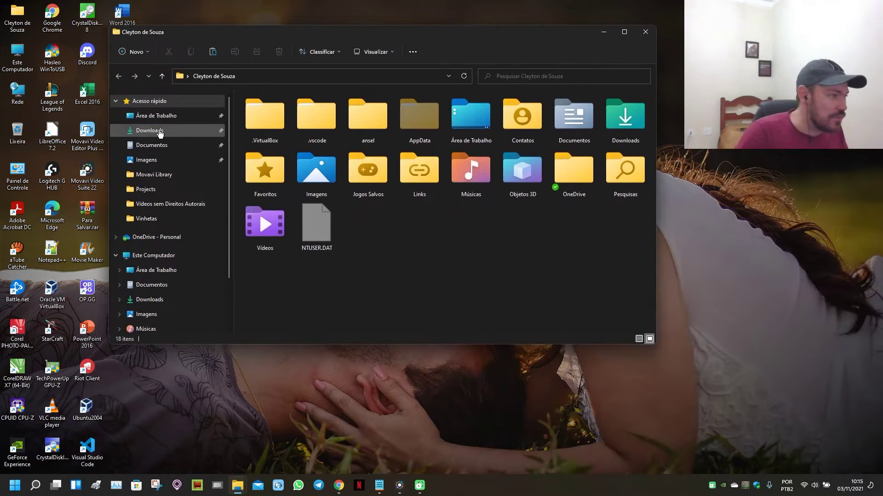
pyautogui.click(148, 131)
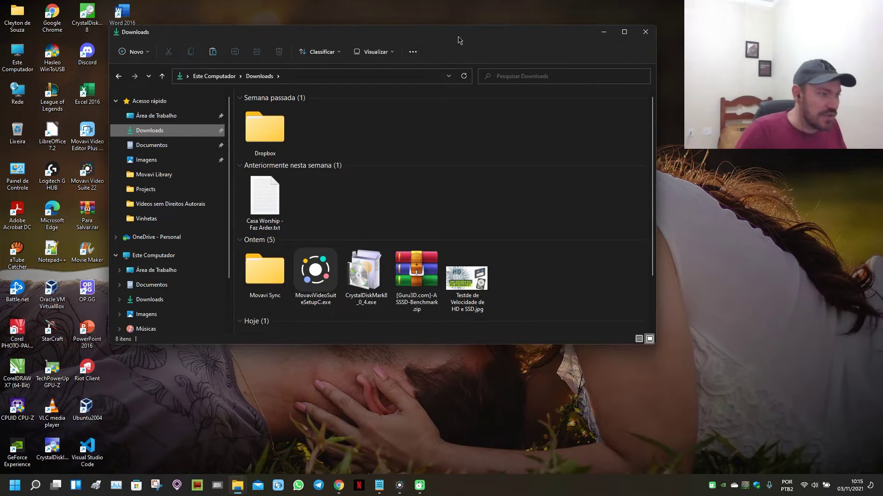
pyautogui.scroll(-2, 385, 253)
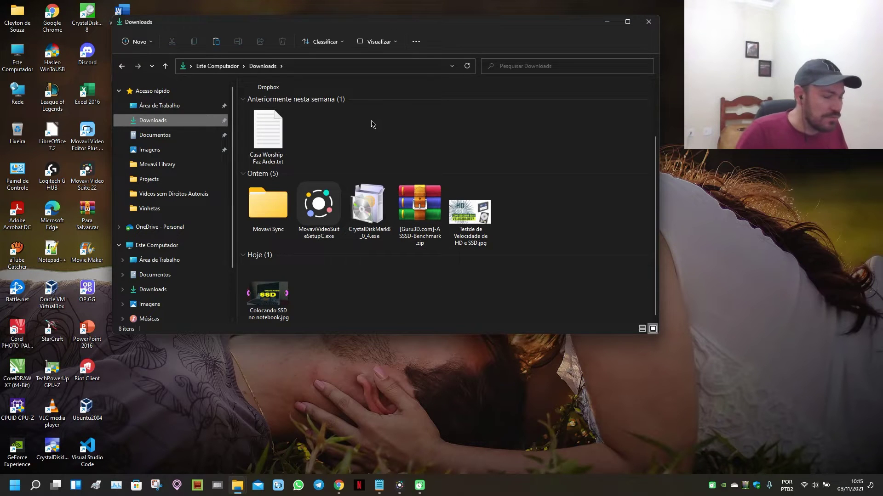
pyautogui.moveTo(413, 27); pyautogui.dragTo(489, 27)
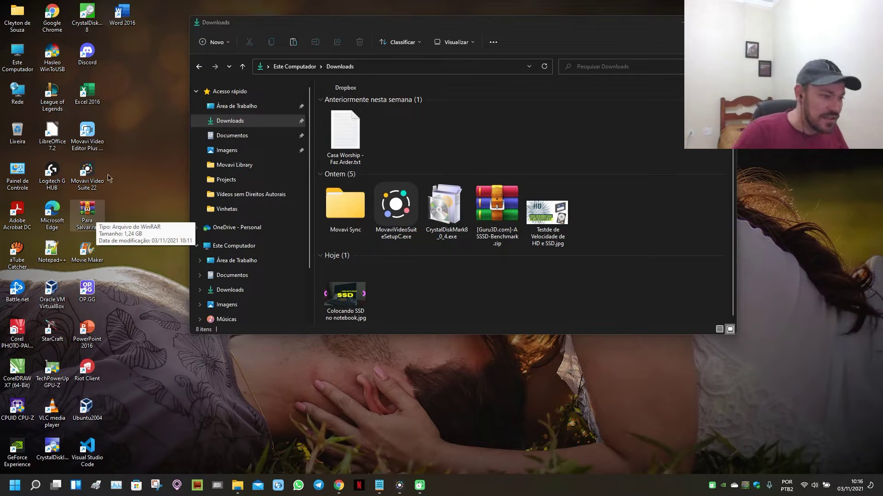
pyautogui.click(87, 213)
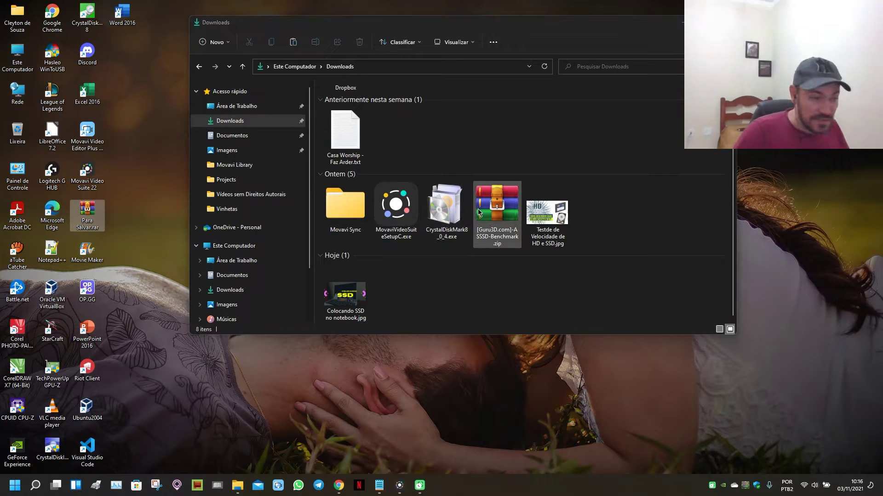
pyautogui.moveTo(88, 211)
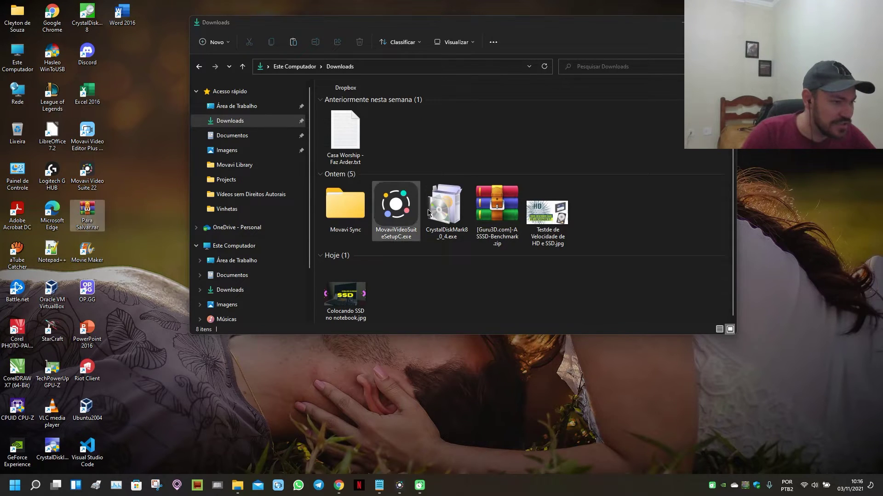
pyautogui.click(444, 212)
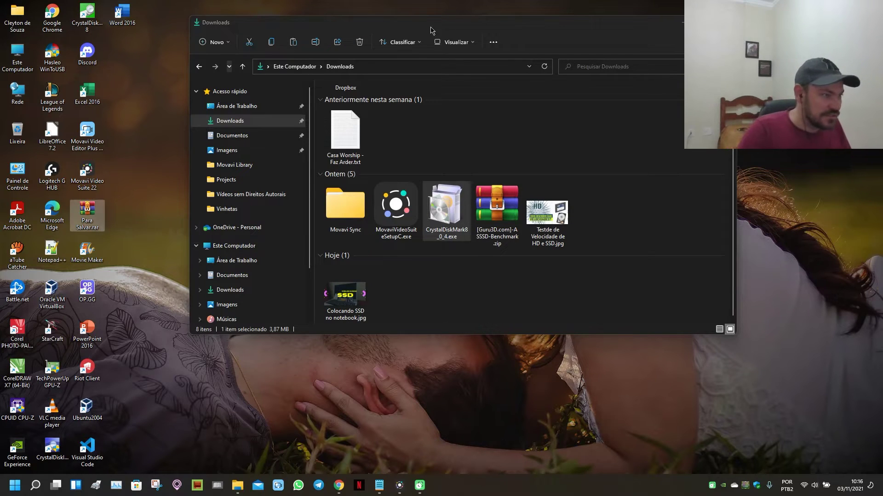
pyautogui.moveTo(528, 32); pyautogui.dragTo(510, 39)
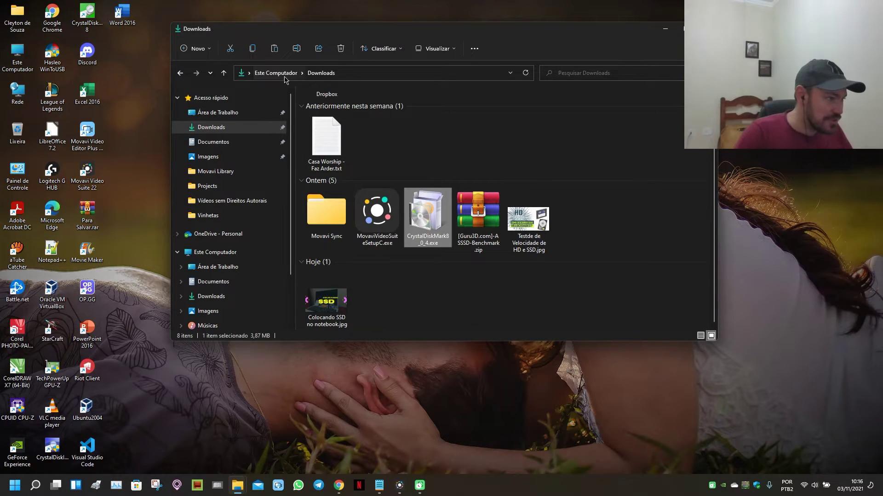
# - View the folders and drives in Este Computador, and look into the user profile folder before clearing the desktop
pyautogui.click(276, 73)
pyautogui.click(665, 28)
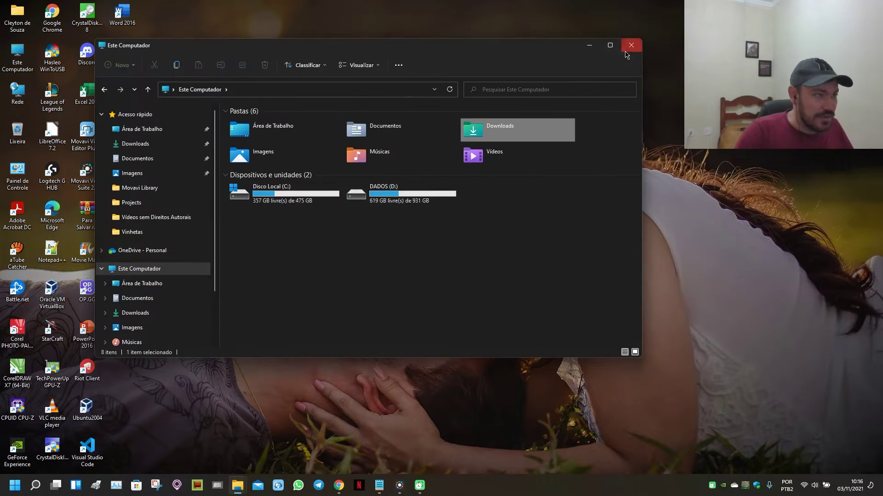
pyautogui.doubleClick(20, 19)
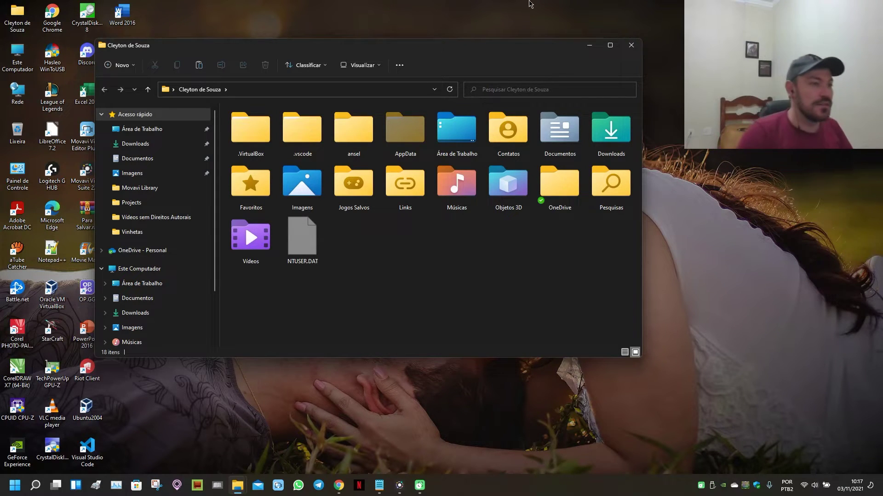
pyautogui.click(589, 45)
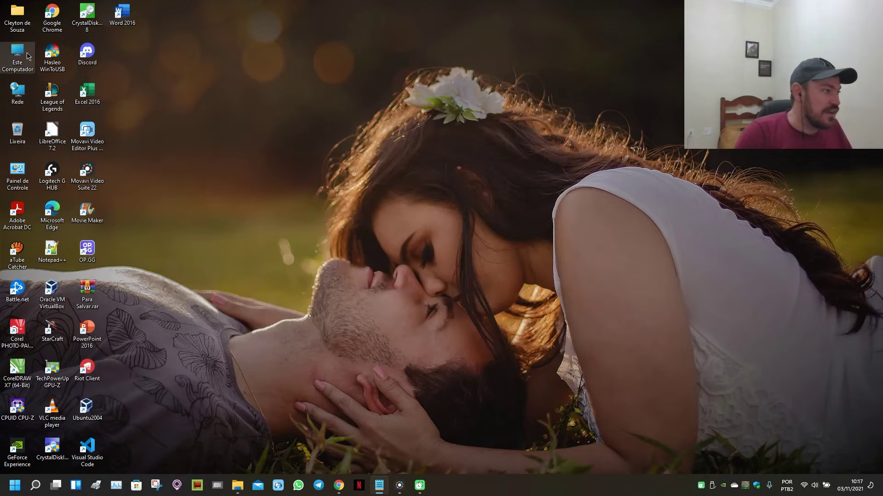
# - Try to copy Para Salvar.rar from the desktop to the ESD-USB (E:) drive
pyautogui.rightClick(86, 297)
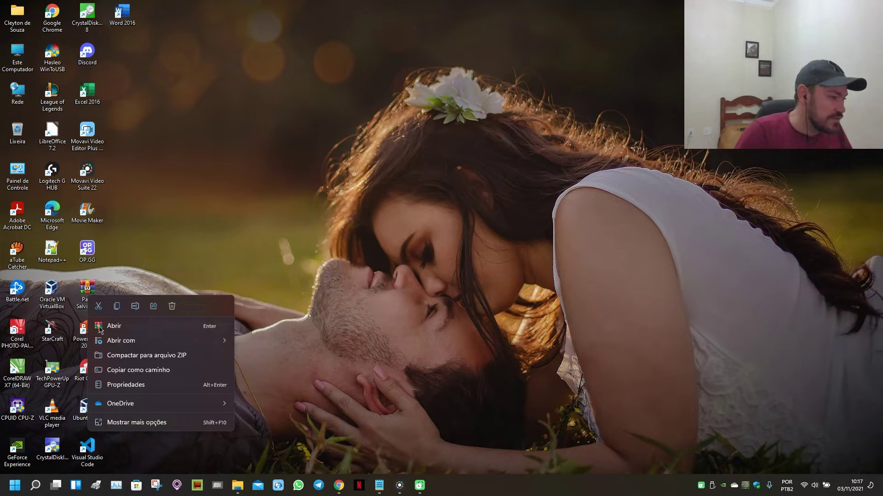
pyautogui.click(116, 307)
pyautogui.doubleClick(17, 55)
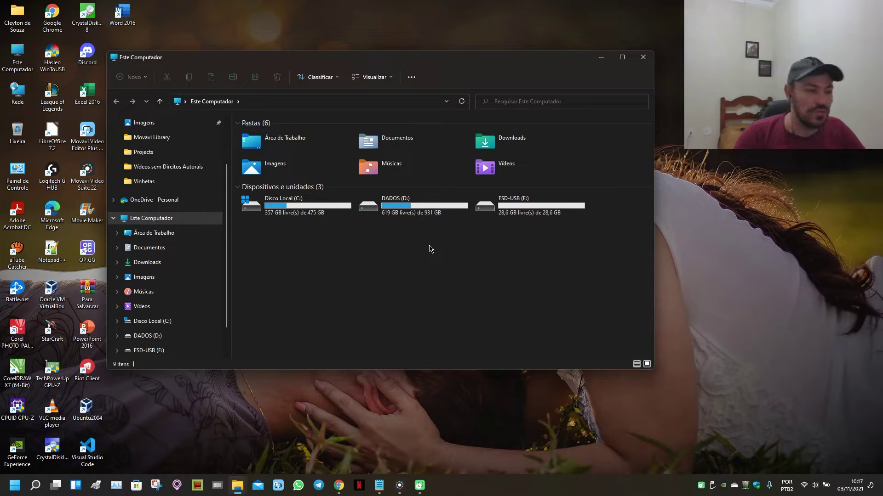
pyautogui.doubleClick(522, 205)
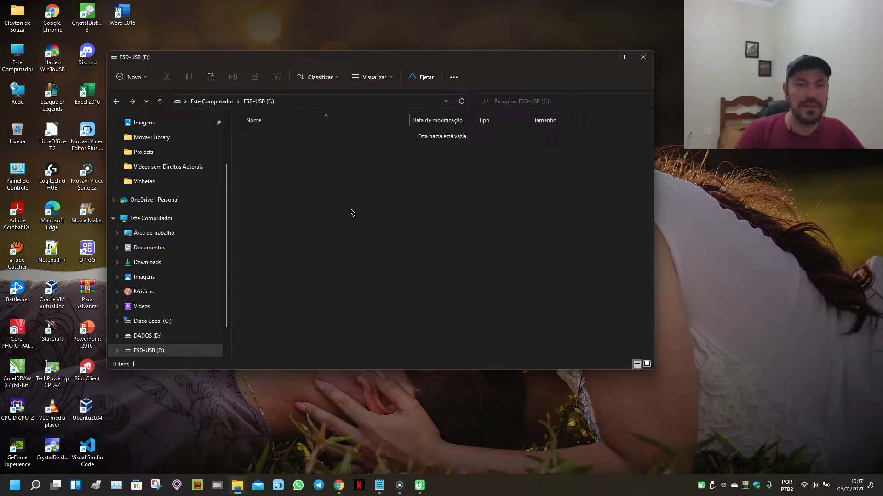
pyautogui.rightClick(339, 211)
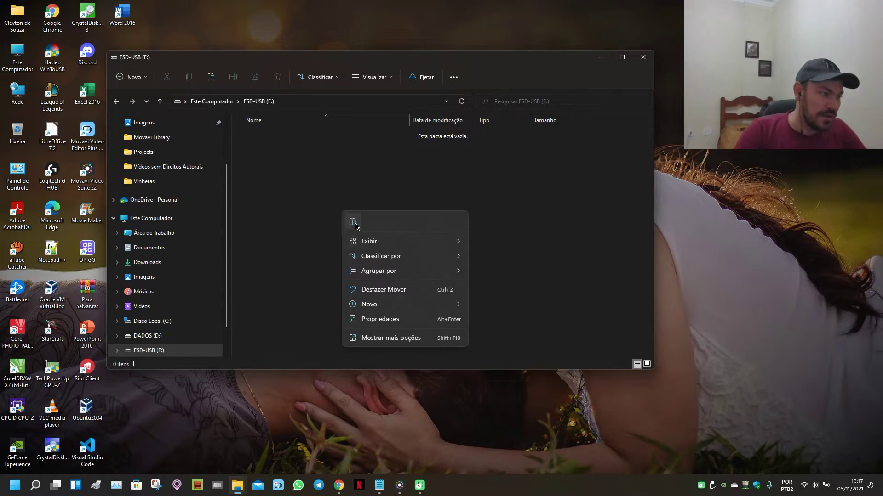
pyautogui.press('Escape')
pyautogui.hotkey('ctrl', 'v')
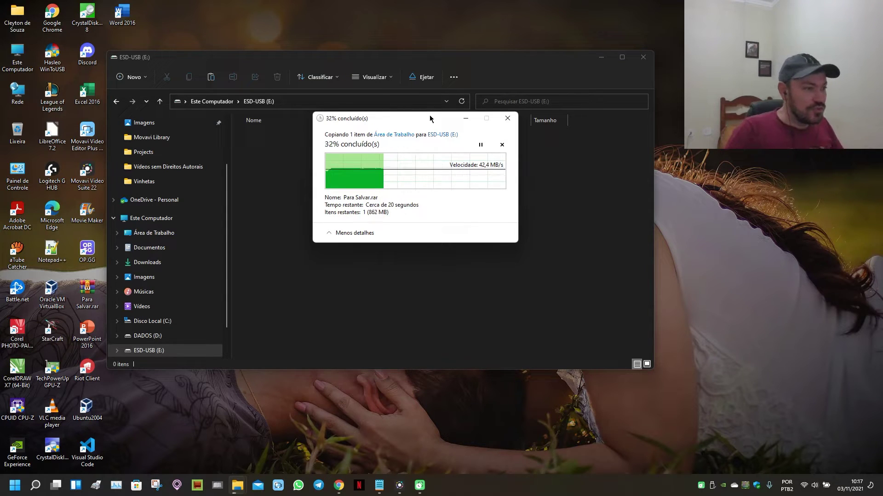
pyautogui.click(501, 145)
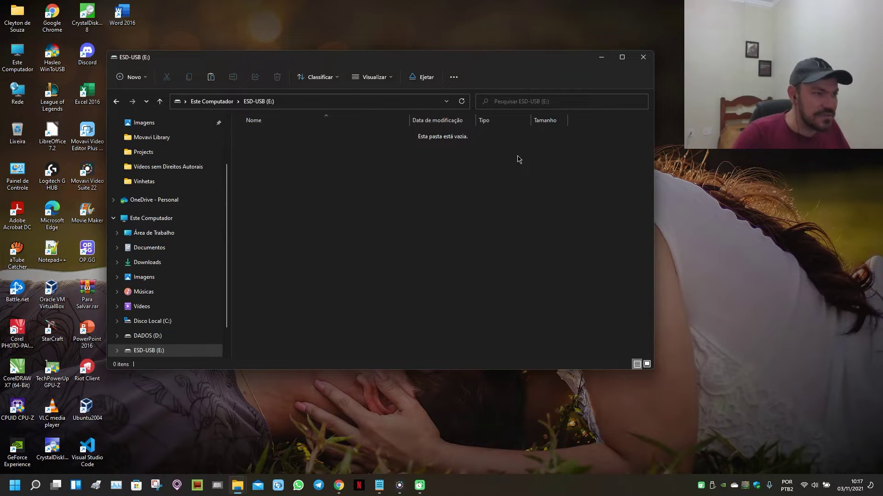
pyautogui.click(644, 56)
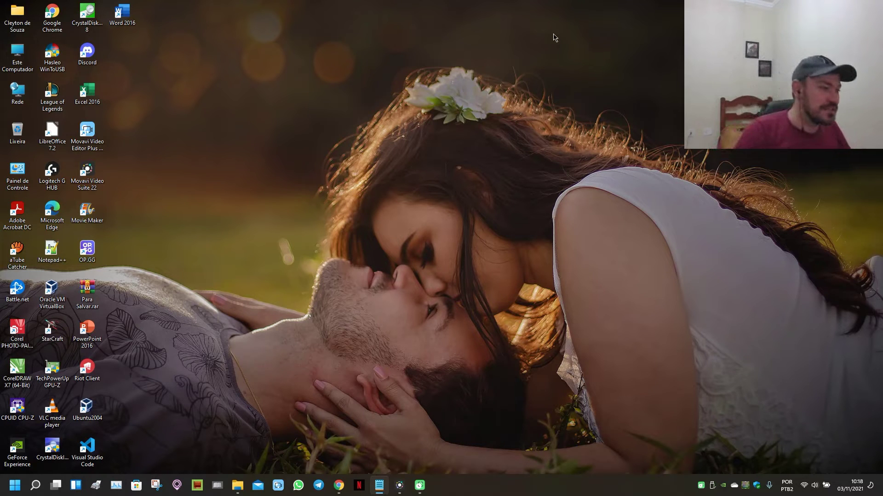
# - Copy Para Salvar.rar from the desktop to the root of the SAMSUNG_2TB (E:) drive and close the folder window
pyautogui.rightClick(90, 292)
pyautogui.click(120, 299)
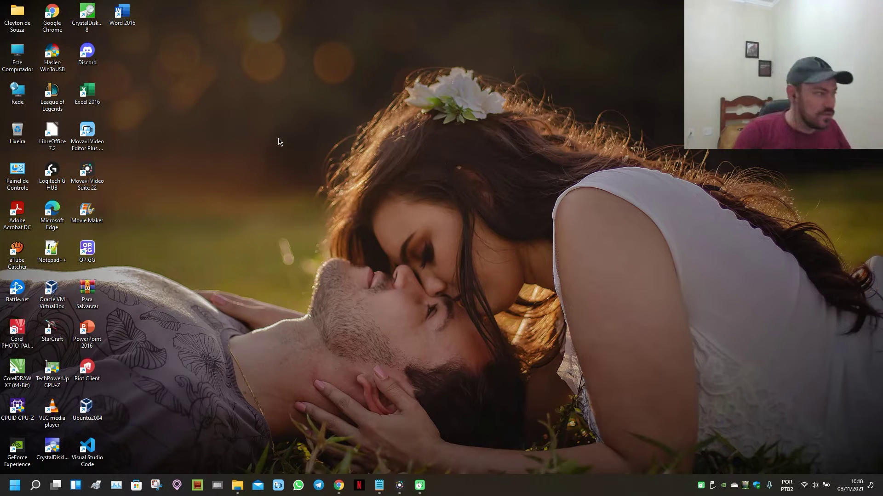
pyautogui.doubleClick(13, 55)
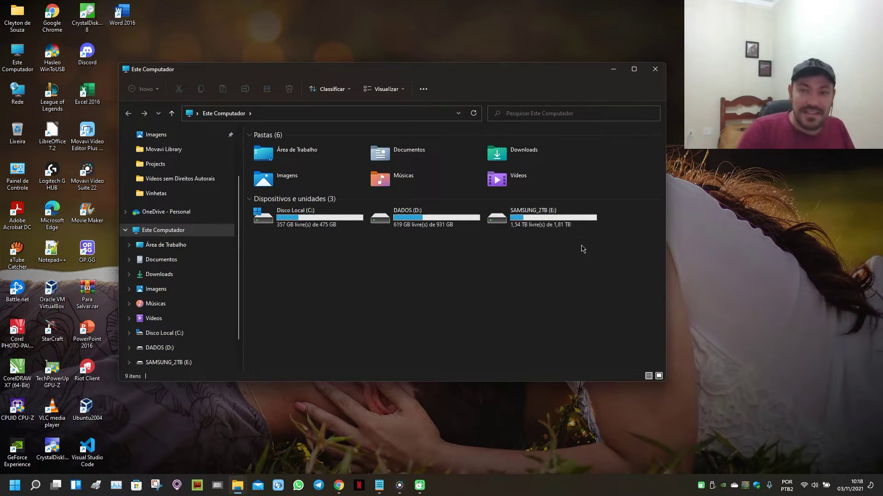
pyautogui.doubleClick(550, 222)
pyautogui.rightClick(281, 229)
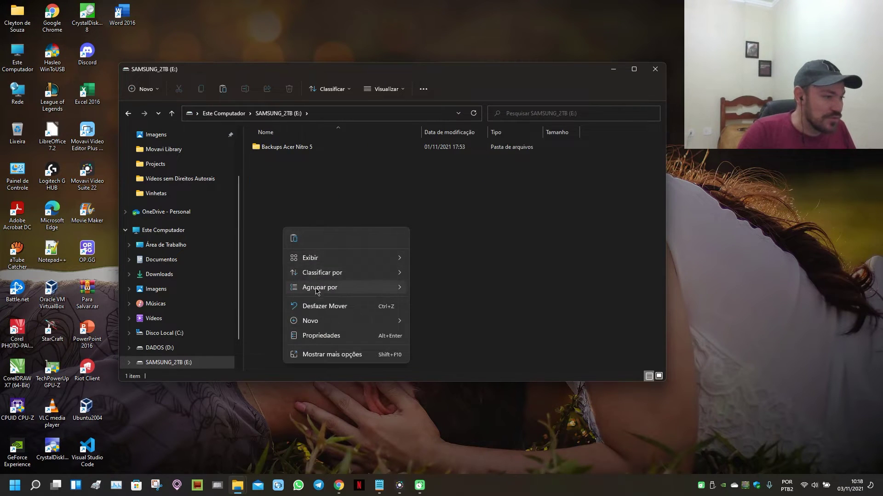
pyautogui.click(295, 240)
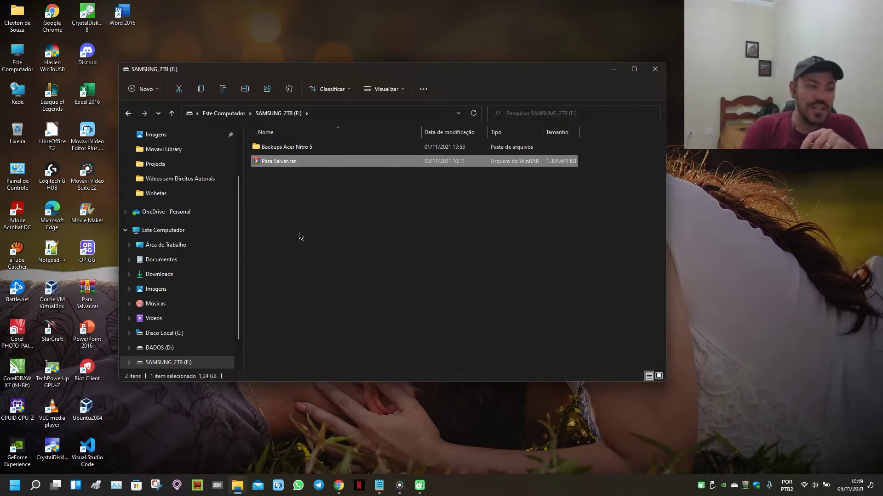
pyautogui.click(655, 69)
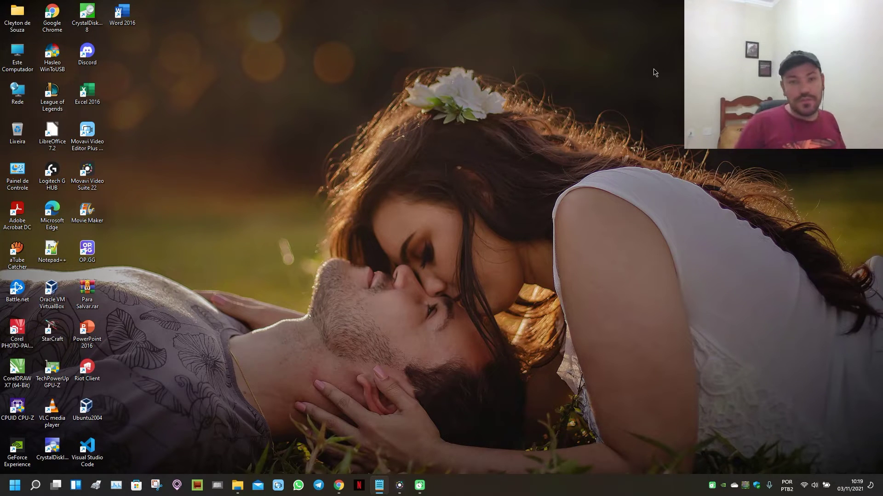
# - Switch to Google Chrome and close every open tab except the YouTube channel page
pyautogui.click(338, 486)
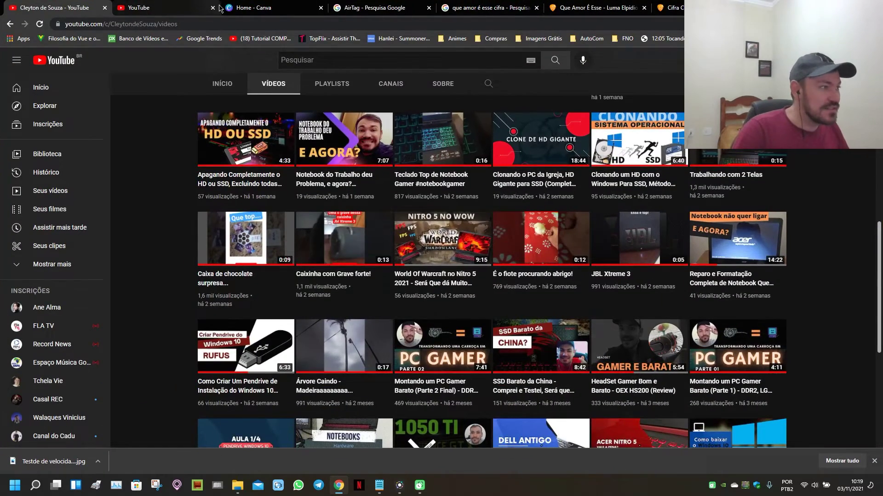
pyautogui.click(208, 9)
pyautogui.click(212, 8)
pyautogui.click(212, 8)
pyautogui.click(212, 9)
pyautogui.click(212, 8)
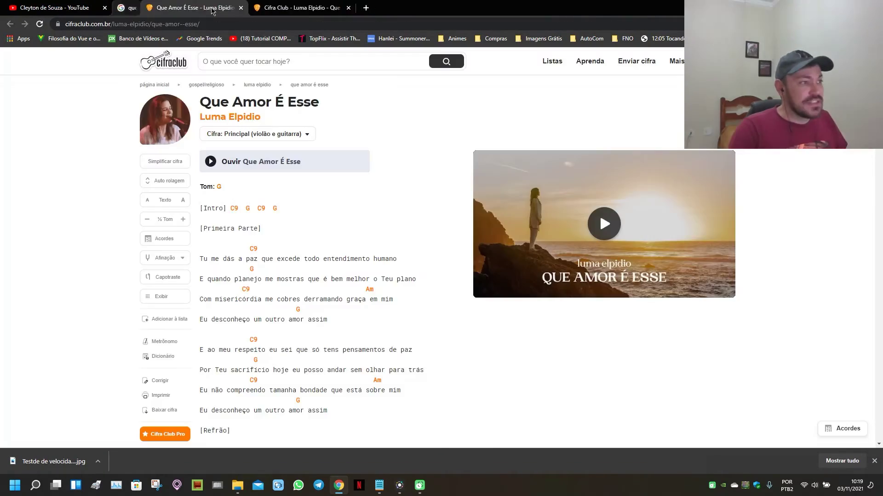
pyautogui.click(212, 8)
pyautogui.click(212, 9)
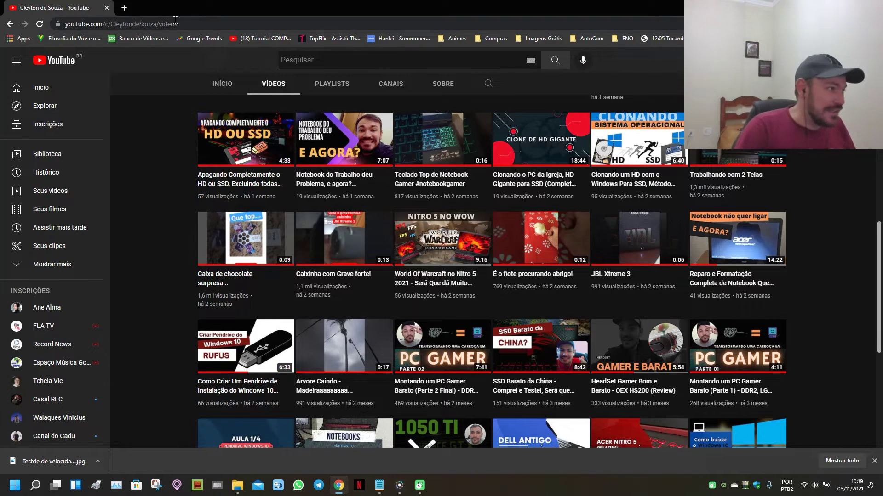
pyautogui.click(123, 8)
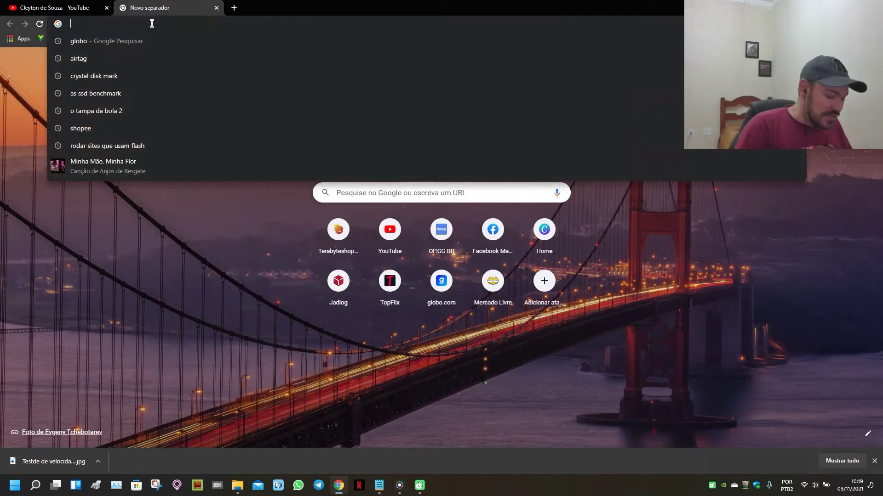
pyautogui.write('onedr')
pyautogui.press('BackSpace')
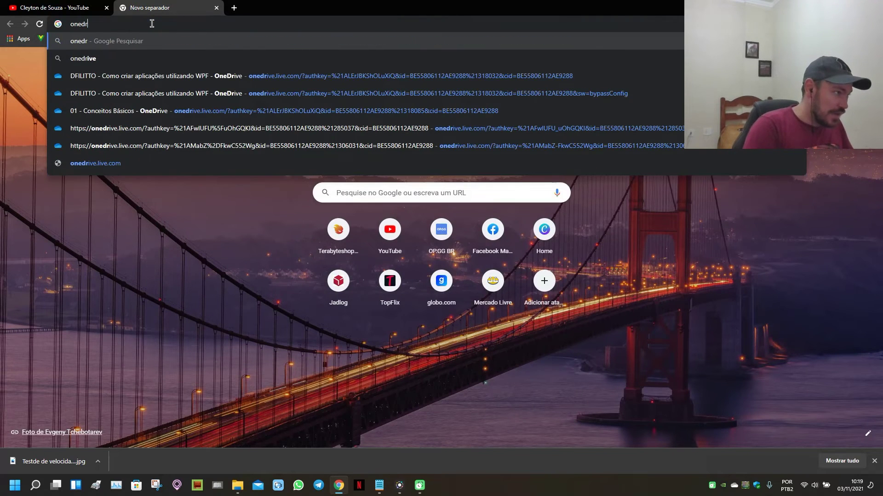
pyautogui.write('i')
pyautogui.press('Return')
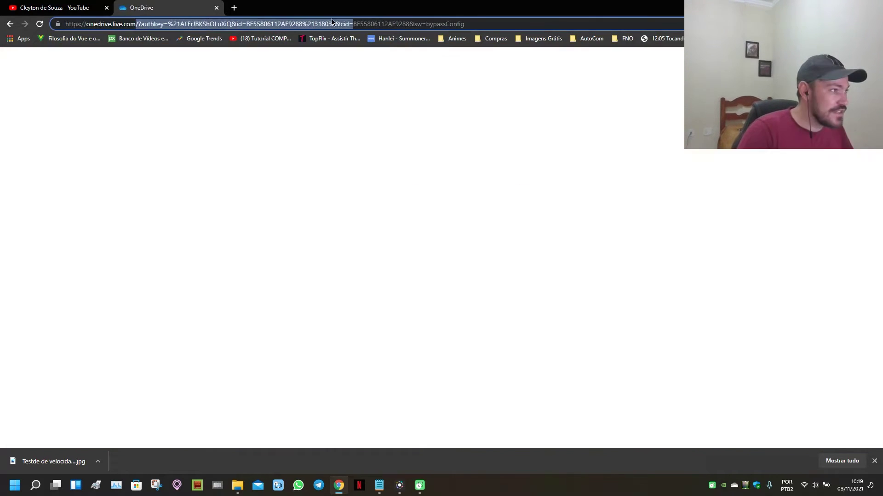
pyautogui.click(78, 7)
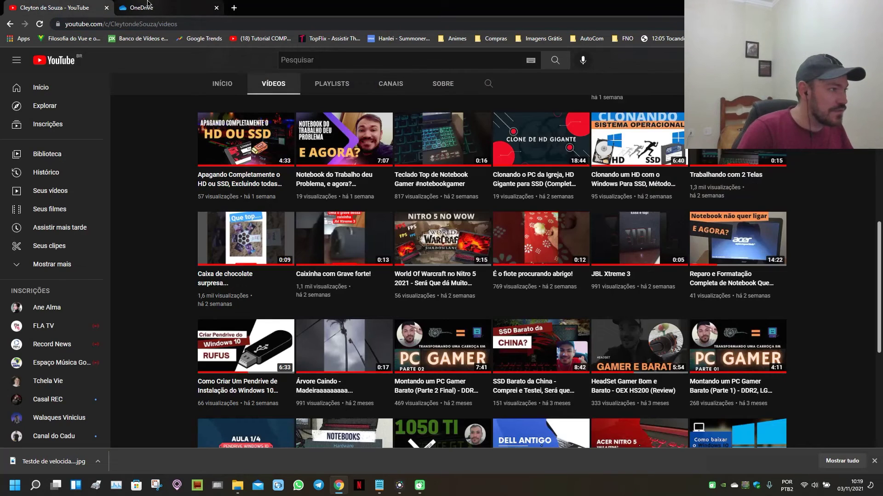
pyautogui.click(216, 8)
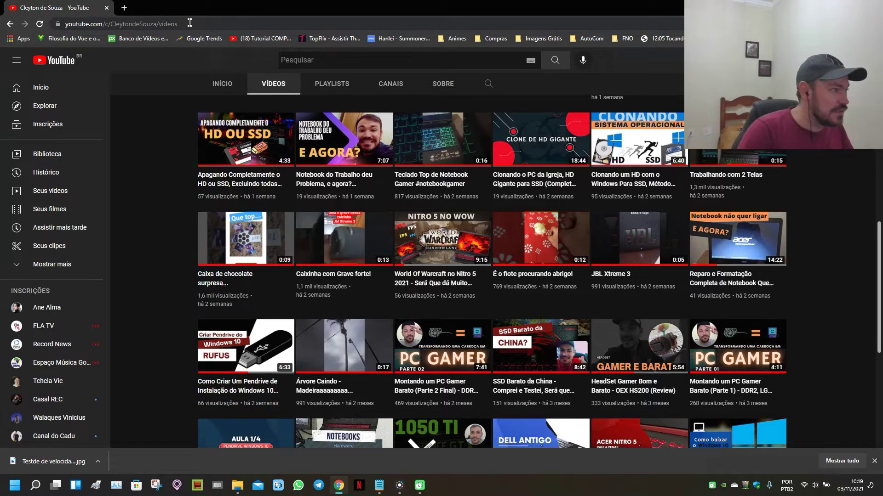
# - Search Google for "onedrive" in a new browser tab
pyautogui.click(124, 7)
pyautogui.click(389, 199)
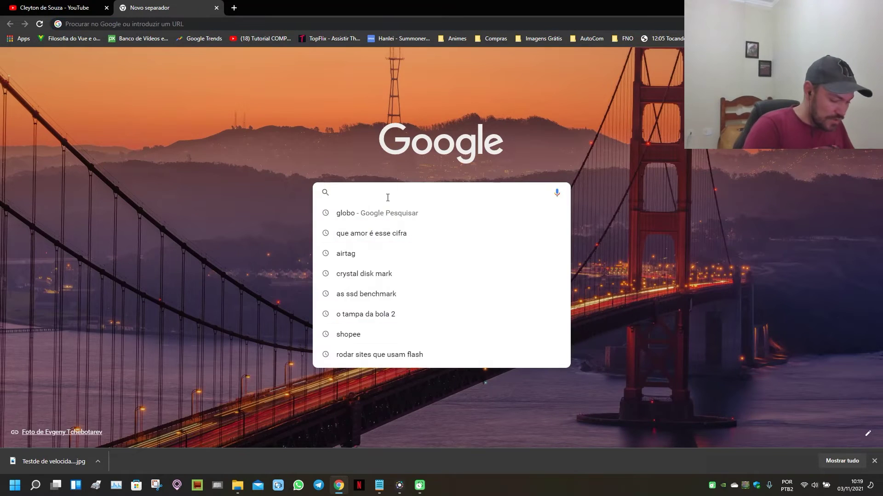
pyautogui.write('onedrive')
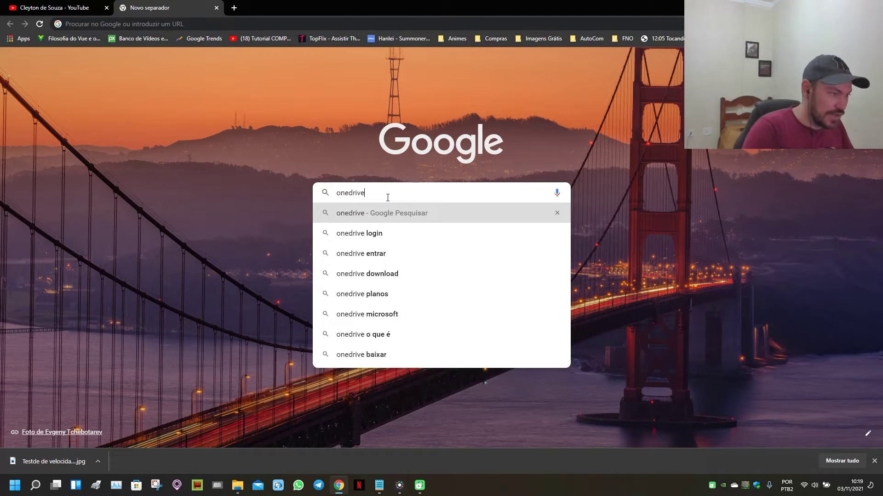
pyautogui.press('Return')
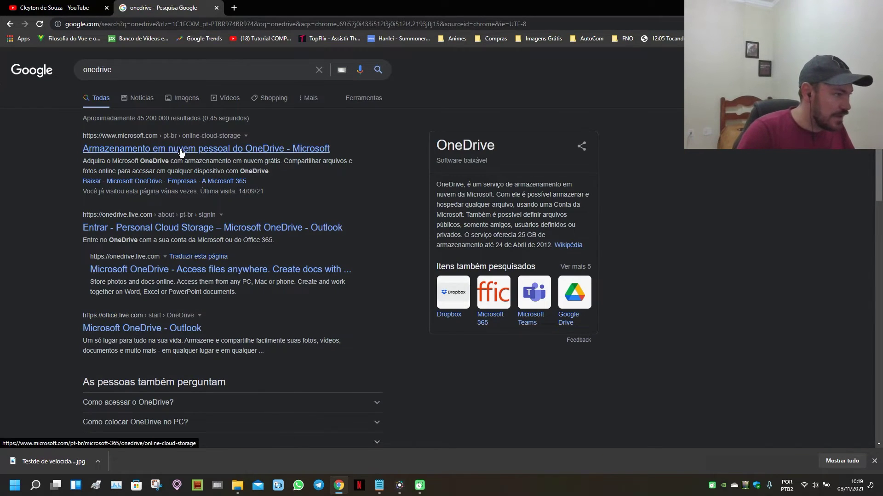
# - Open Microsoft's OneDrive cloud storage page from the search results and minimize the browser window
pyautogui.click(165, 152)
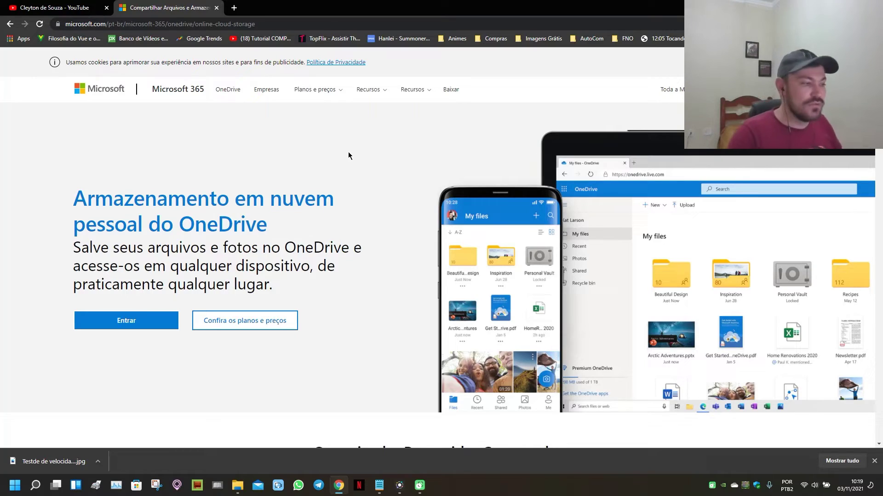
pyautogui.moveTo(524, 5); pyautogui.dragTo(425, 8)
pyautogui.doubleClick(426, 8)
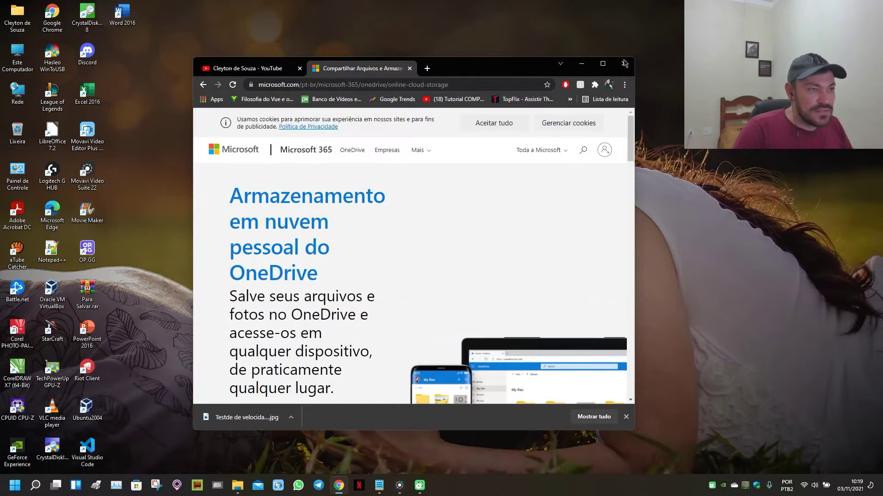
pyautogui.click(581, 66)
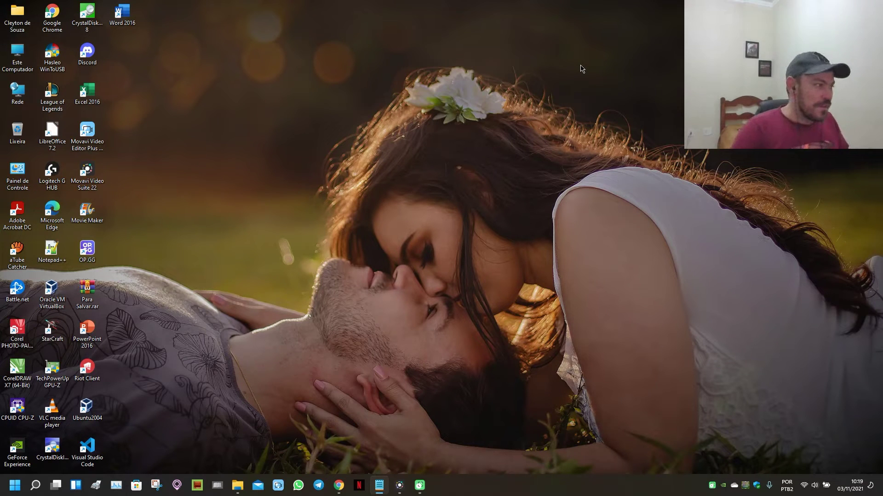
# - Open the OneDrive sync status and the local OneDrive - Personal folder, and close the folder window
pyautogui.doubleClick(735, 489)
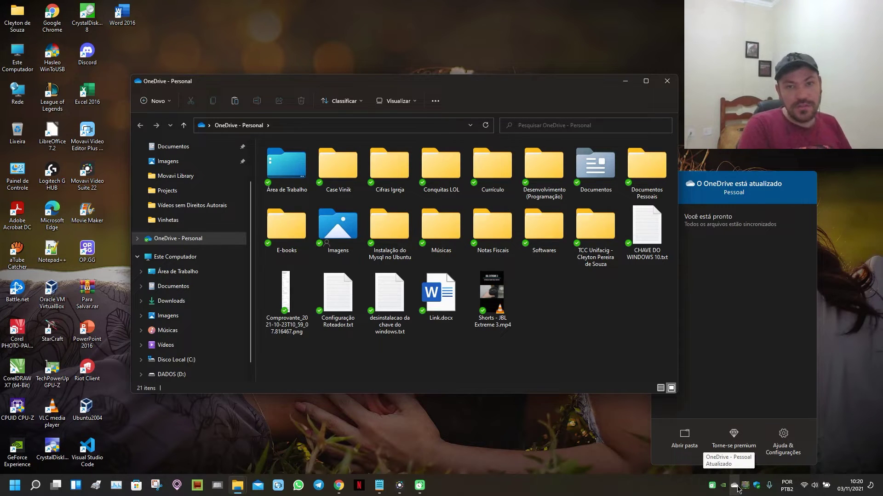
pyautogui.click(666, 81)
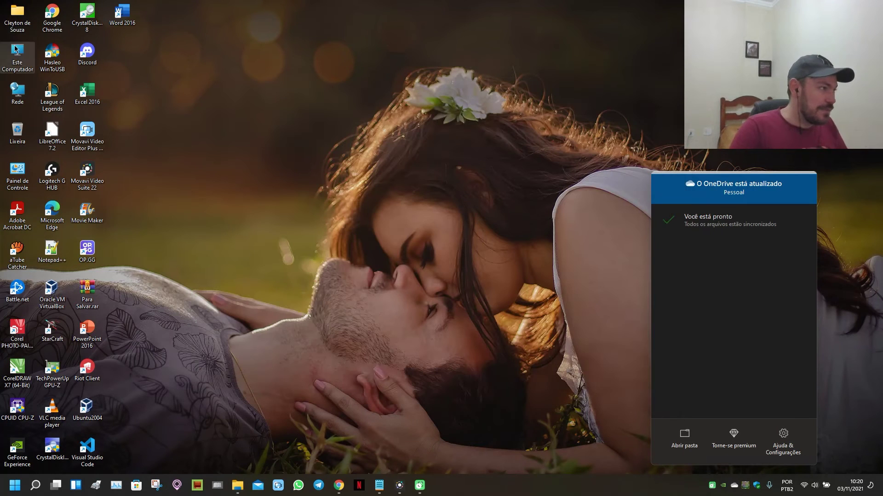
# - Open the user profile folder from the desktop and copy the desktop file Para Salvar.rar
pyautogui.doubleClick(16, 17)
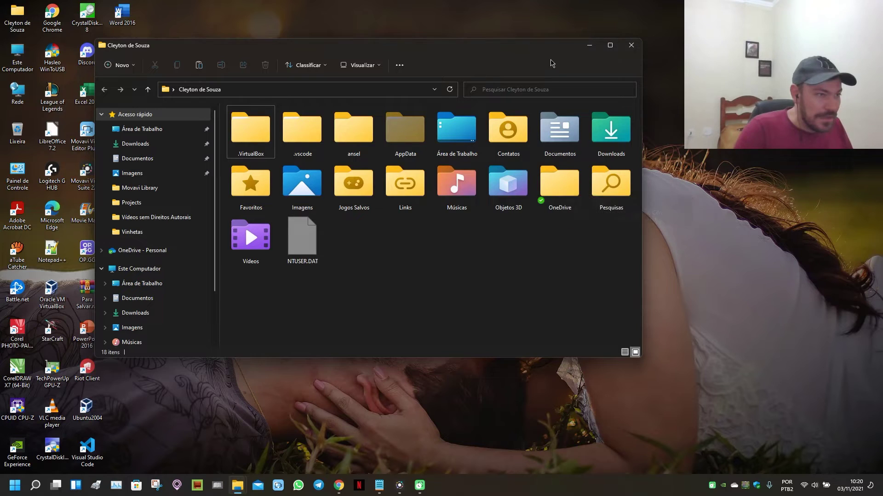
pyautogui.moveTo(552, 68); pyautogui.dragTo(498, 70)
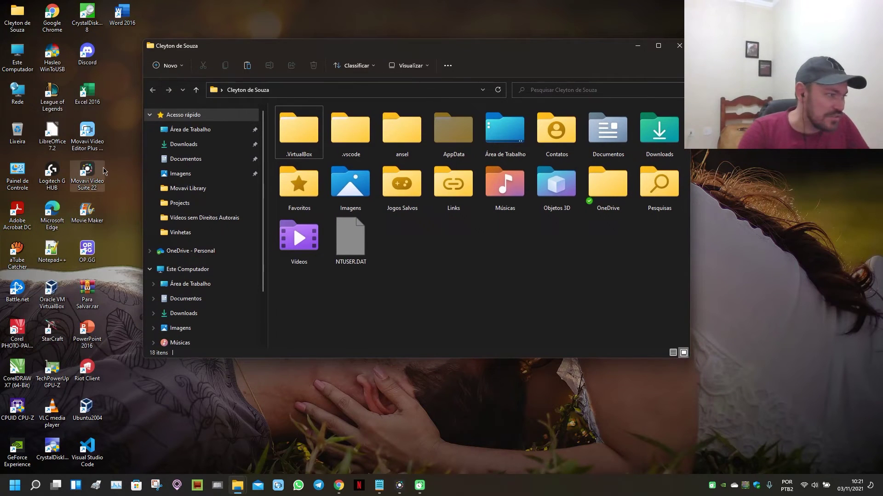
pyautogui.click(92, 291)
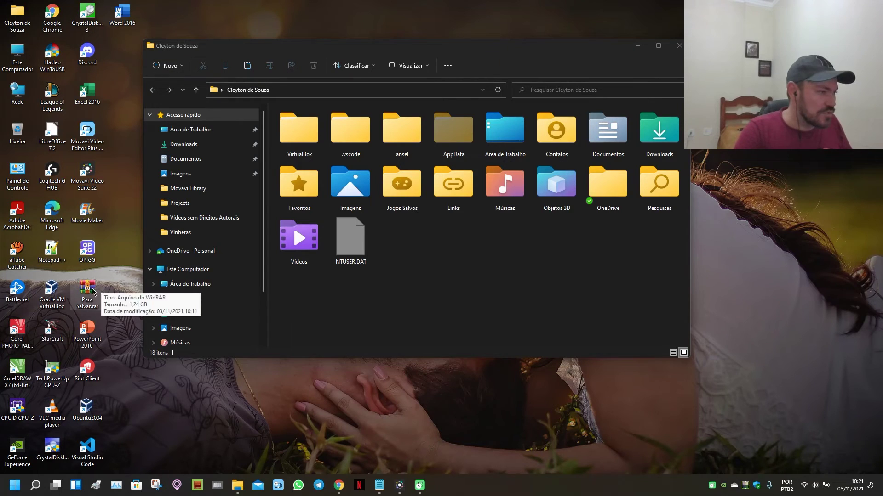
pyautogui.rightClick(92, 289)
pyautogui.click(432, 257)
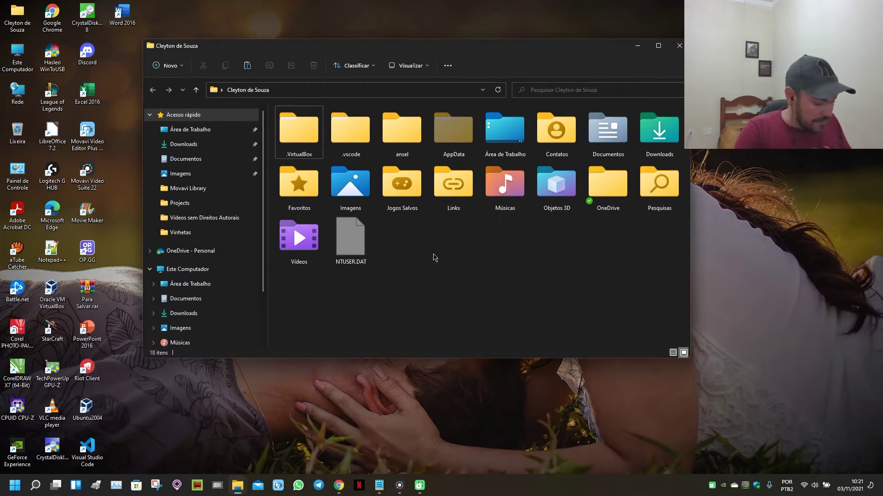
pyautogui.hotkey('ctrl', 'v')
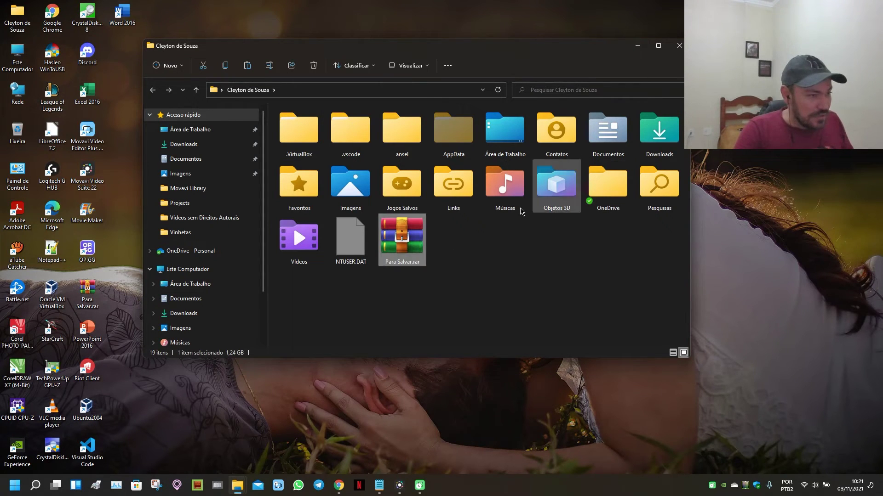
pyautogui.hotkey('shift', 'Delete')
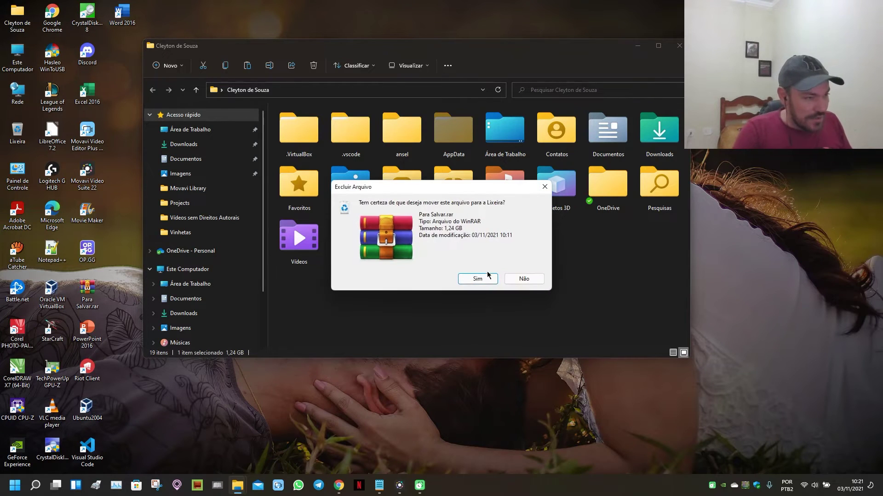
pyautogui.click(490, 279)
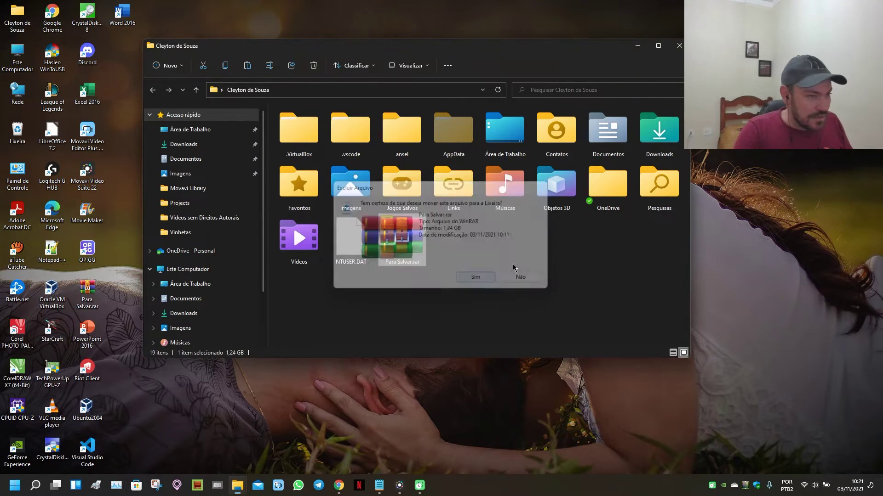
# - Paste Para Salvar.rar into the OneDrive folder inside the user profile folder
pyautogui.doubleClick(608, 184)
pyautogui.scroll(-2, 646, 254)
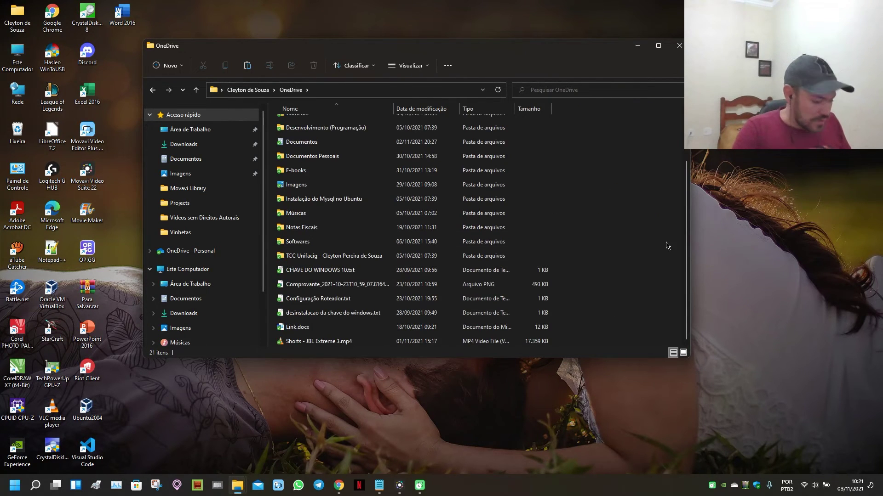
pyautogui.hotkey('ctrl', 'v')
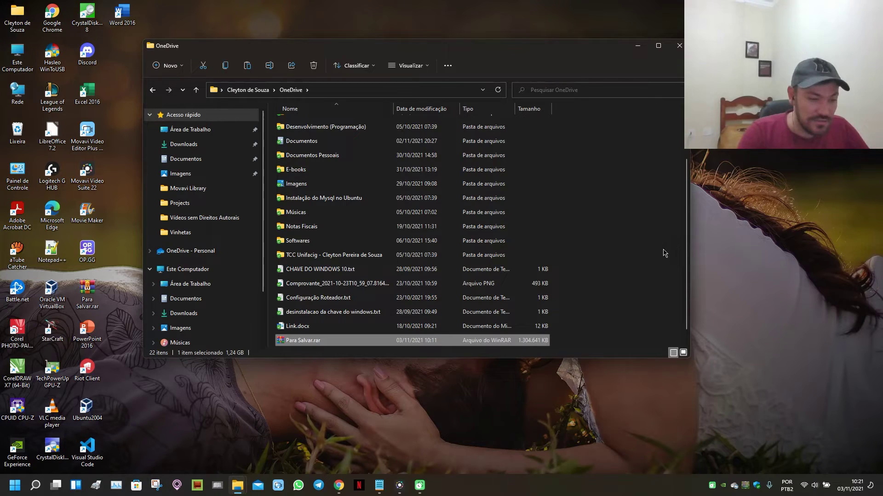
# - Check the sync status of Para Salvar.rar in the maximized OneDrive folder, including the upload progress, and close the folder window
pyautogui.moveTo(736, 491)
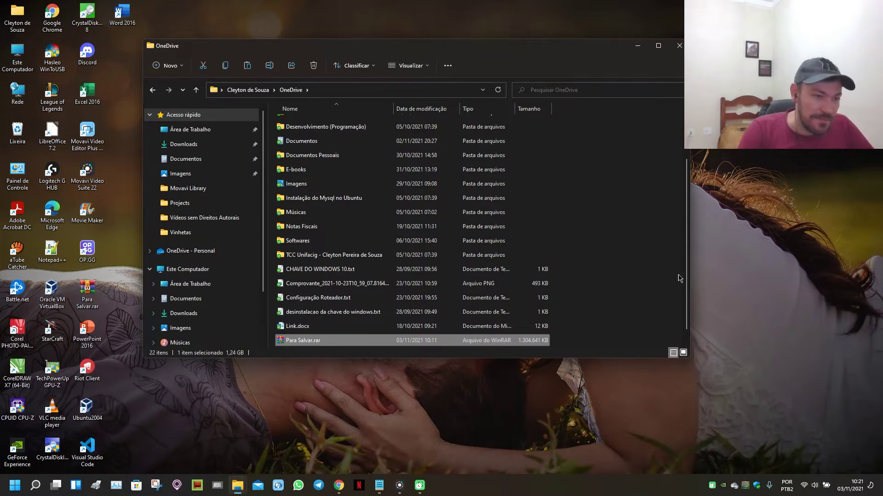
pyautogui.scroll(-1, 687, 278)
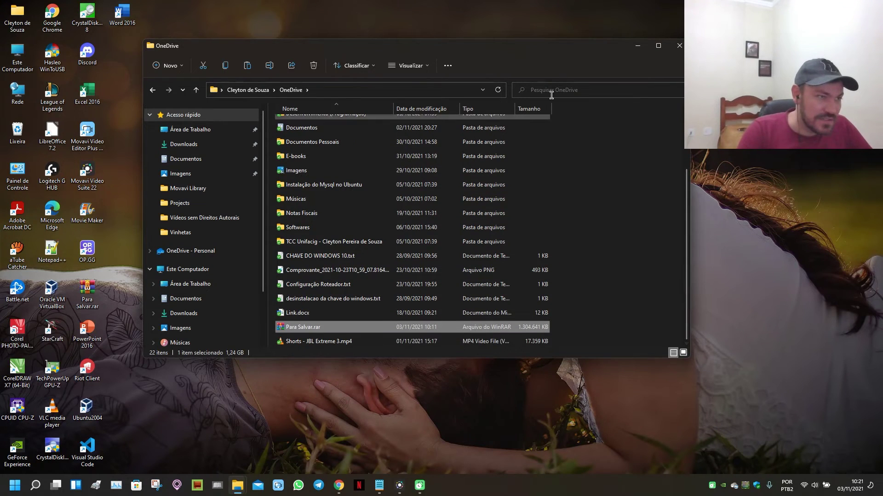
pyautogui.doubleClick(570, 47)
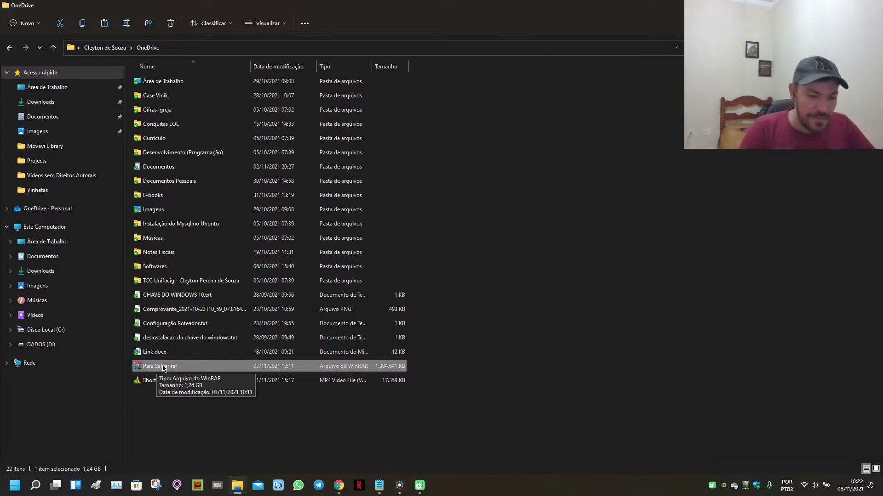
pyautogui.moveTo(734, 486)
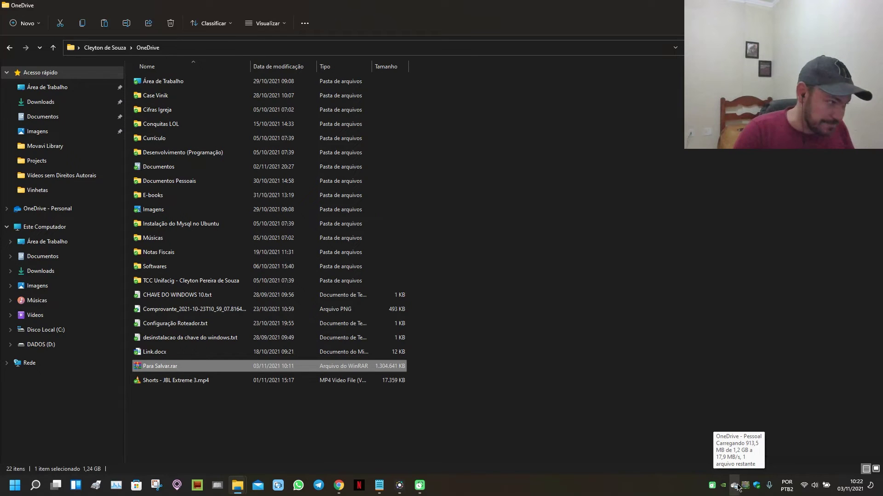
pyautogui.moveTo(577, 6); pyautogui.dragTo(356, 97)
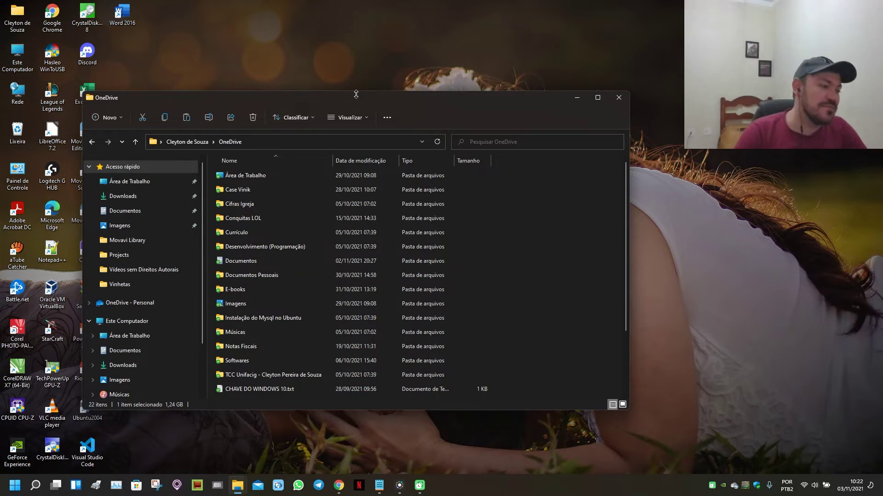
pyautogui.click(619, 97)
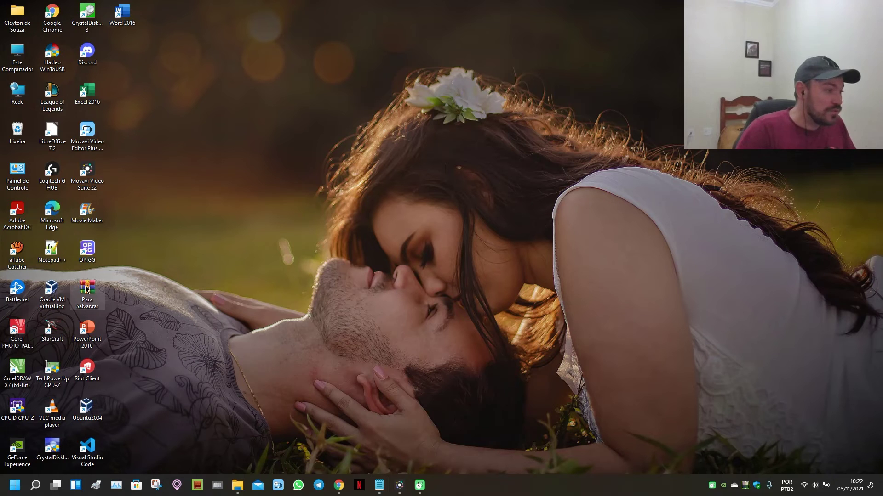
pyautogui.moveTo(86, 289)
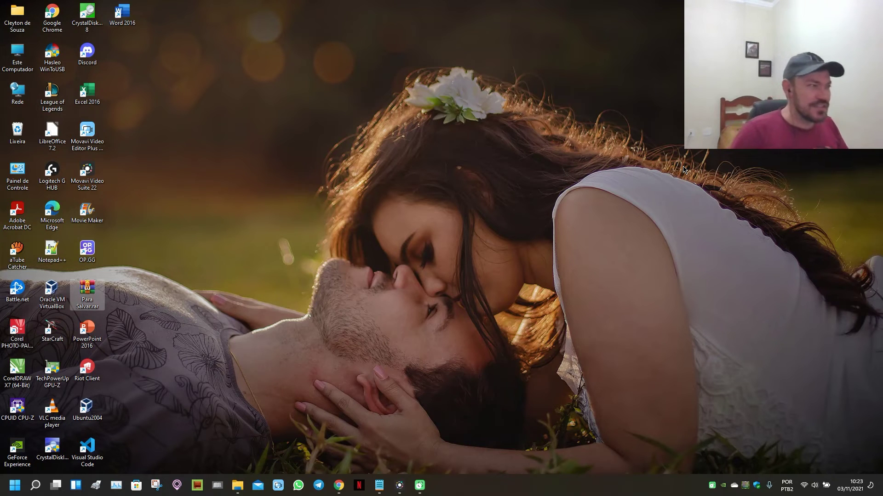
pyautogui.rightClick(22, 53)
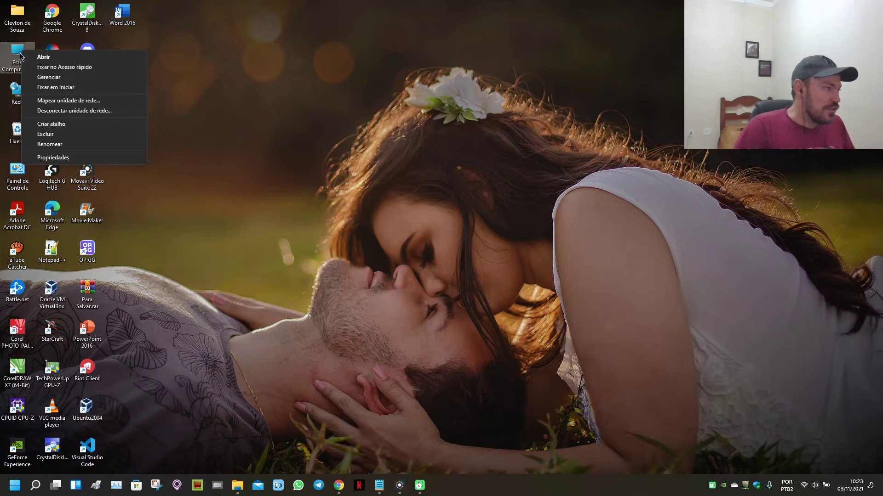
pyautogui.press('Escape')
pyautogui.hotkey('shift', 'F10')
pyautogui.rightClick(21, 55)
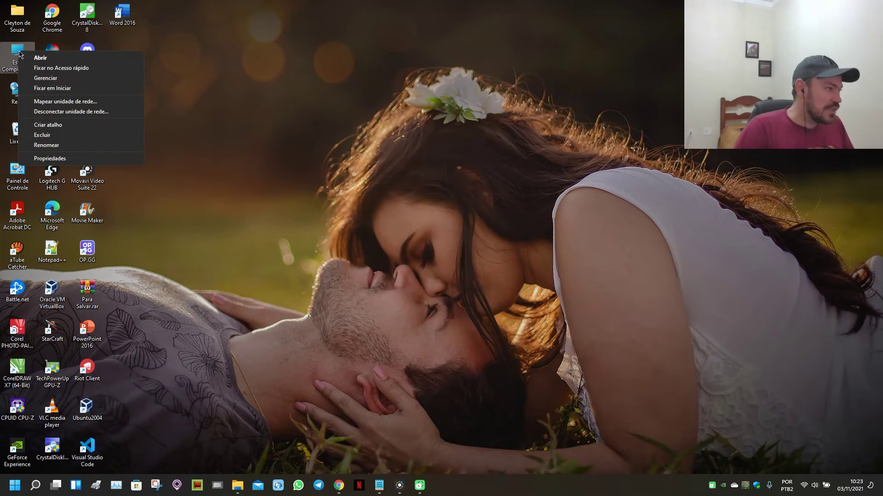
pyautogui.click(150, 74)
# - Search Windows for "gerenciador de disco" and open the tool for creating and formatting hard disk partitions
pyautogui.click(35, 486)
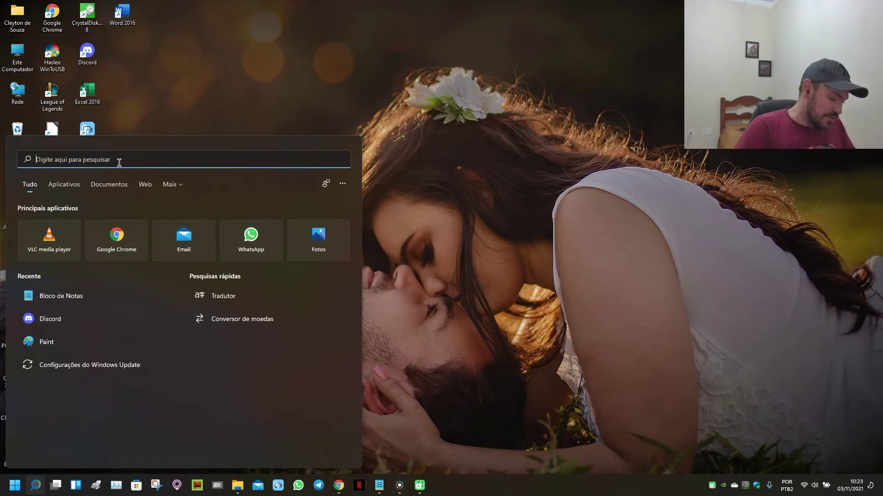
pyautogui.write('geren')
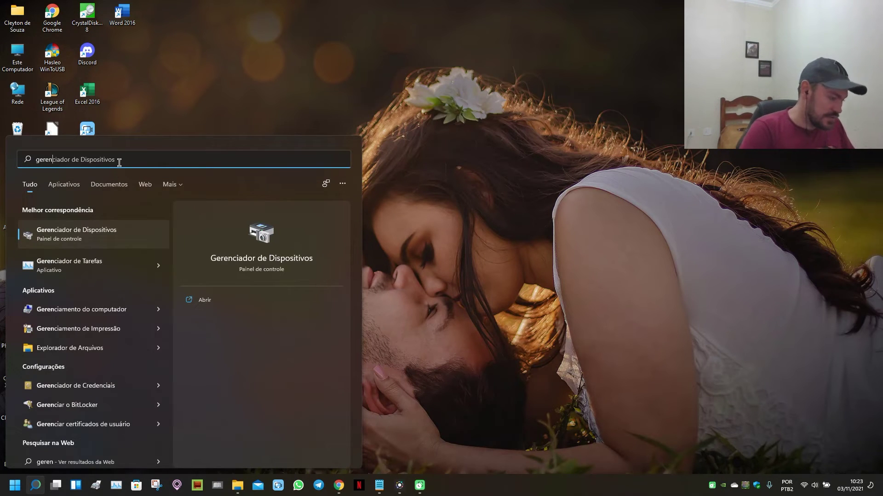
pyautogui.press('BackSpace')
pyautogui.press('BackSpace')
pyautogui.press('BackSpace')
pyautogui.press('BackSpace')
pyautogui.press('BackSpace')
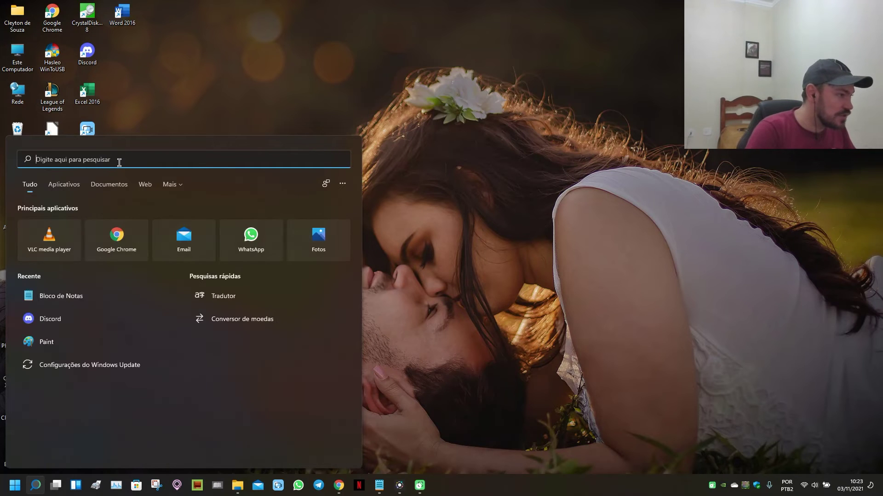
pyautogui.write('geren')
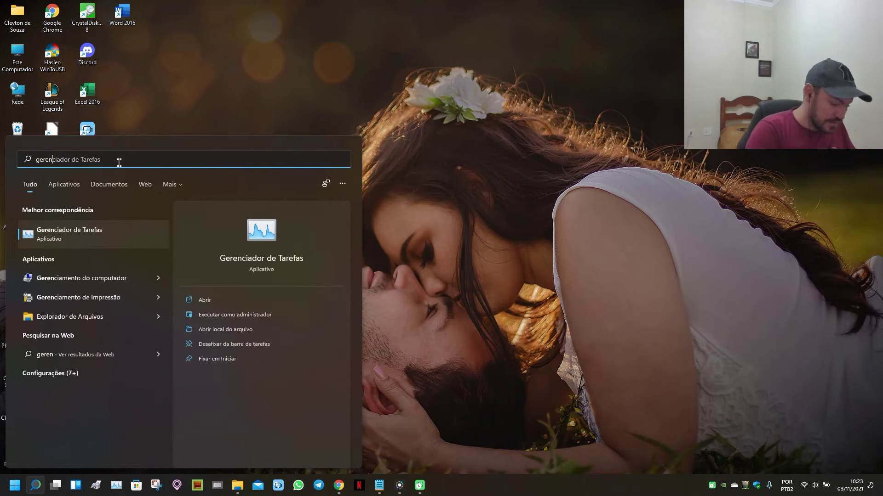
pyautogui.write('ciador de ')
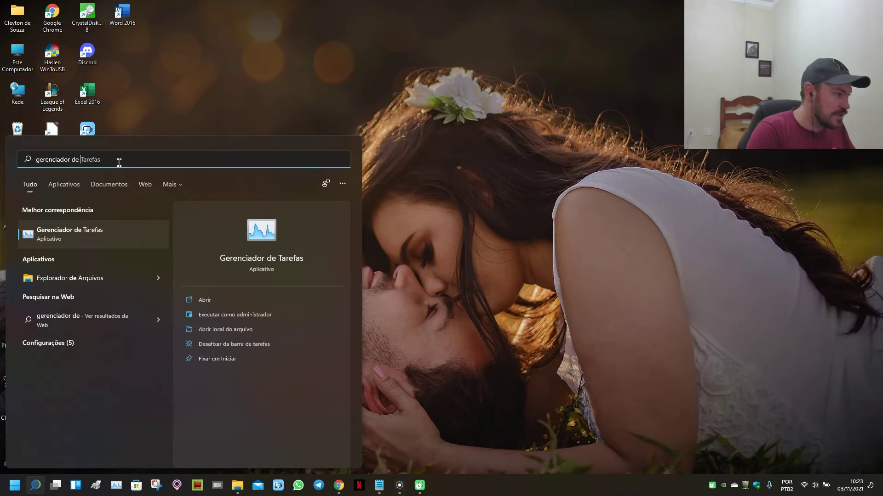
pyautogui.write('disco')
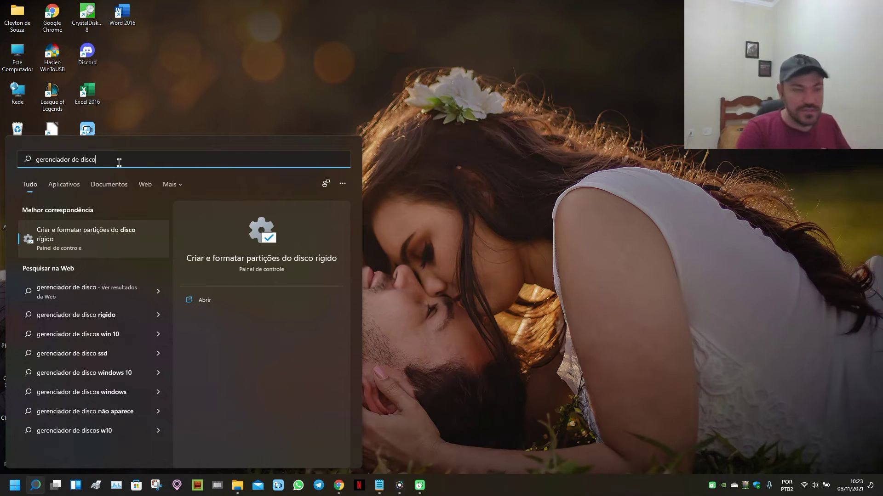
pyautogui.press('Return')
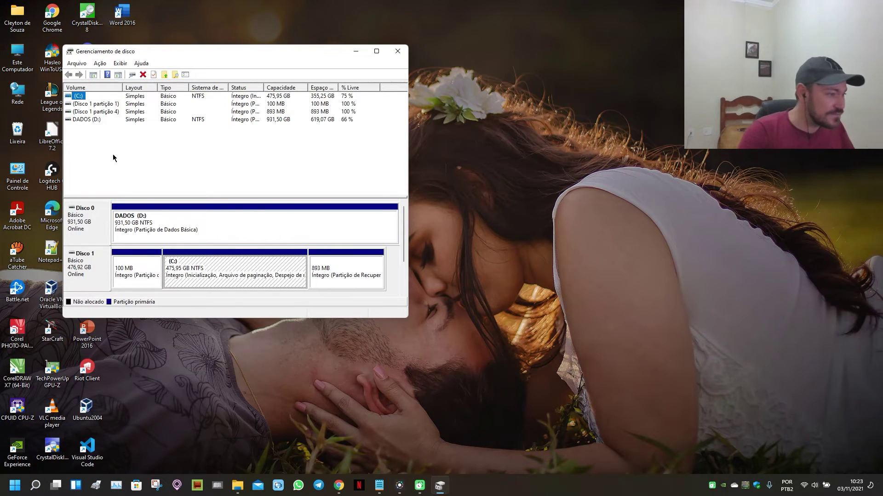
# - Reposition and enlarge the Disk Management window to view Disco 0 and Disco 1 with all their partitions
pyautogui.moveTo(209, 53); pyautogui.dragTo(361, 64)
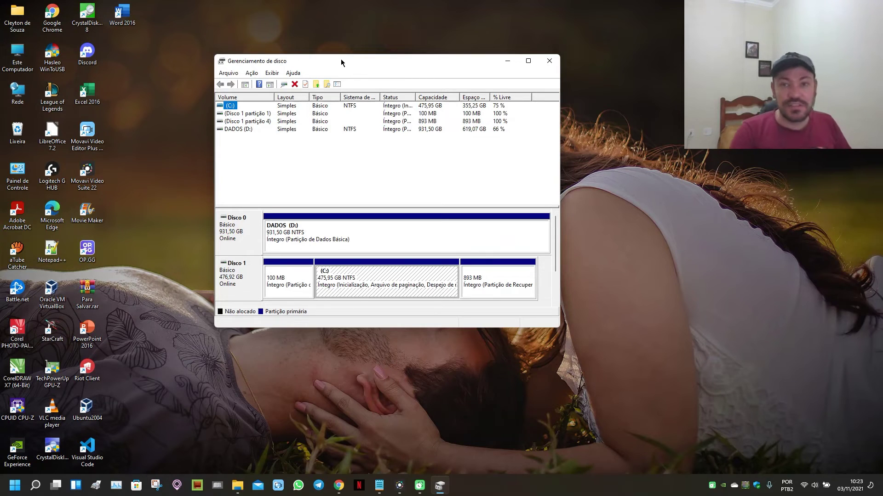
pyautogui.moveTo(411, 66); pyautogui.dragTo(393, 58)
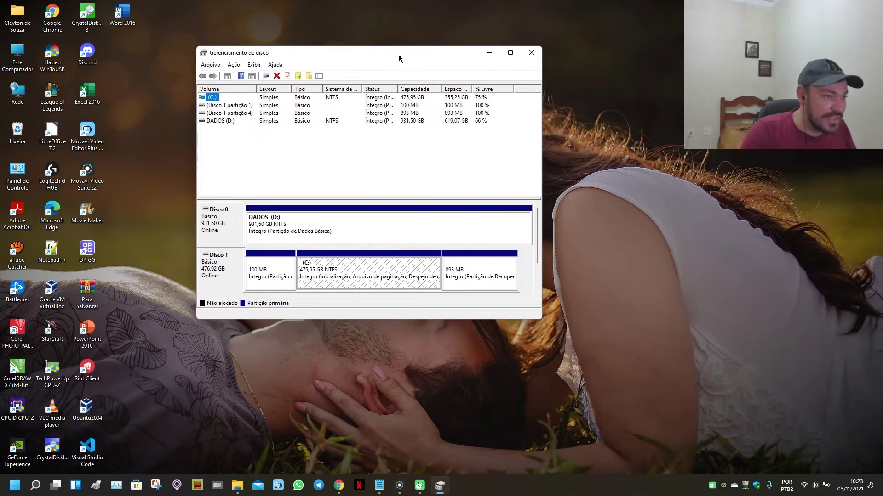
pyautogui.moveTo(541, 112); pyautogui.dragTo(674, 119)
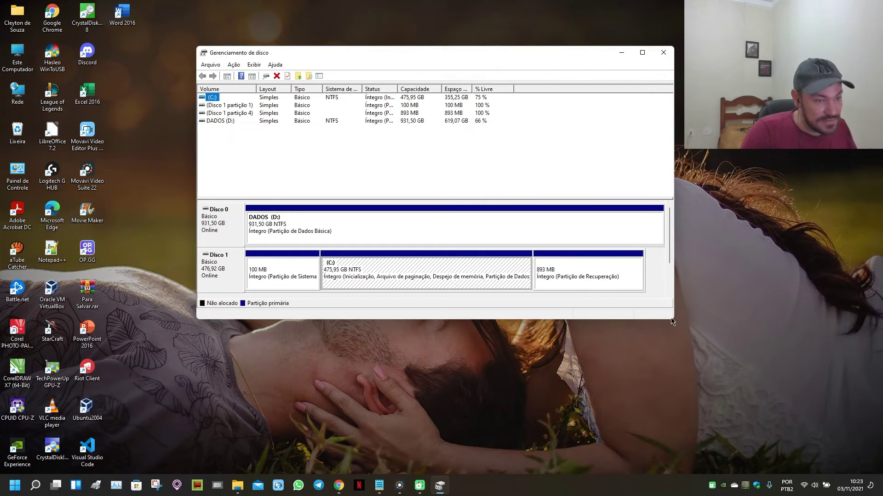
pyautogui.moveTo(669, 228); pyautogui.dragTo(669, 250)
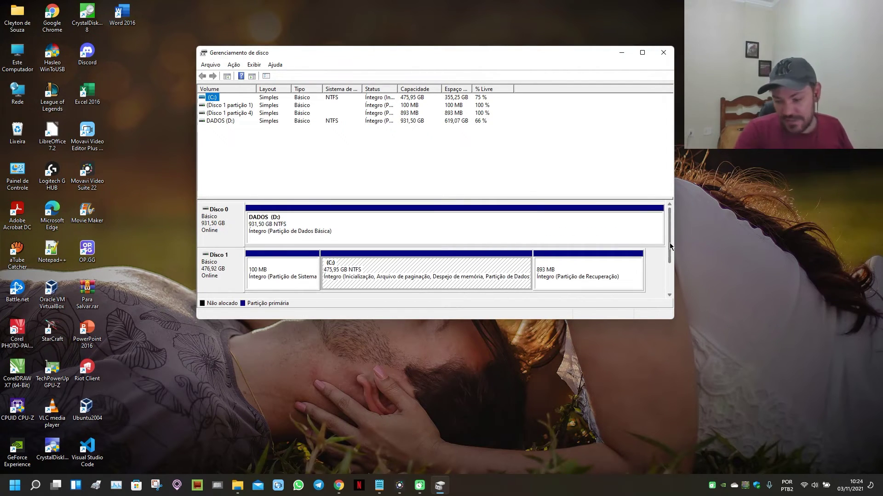
pyautogui.moveTo(553, 54); pyautogui.dragTo(532, 37)
pyautogui.moveTo(653, 303); pyautogui.dragTo(671, 364)
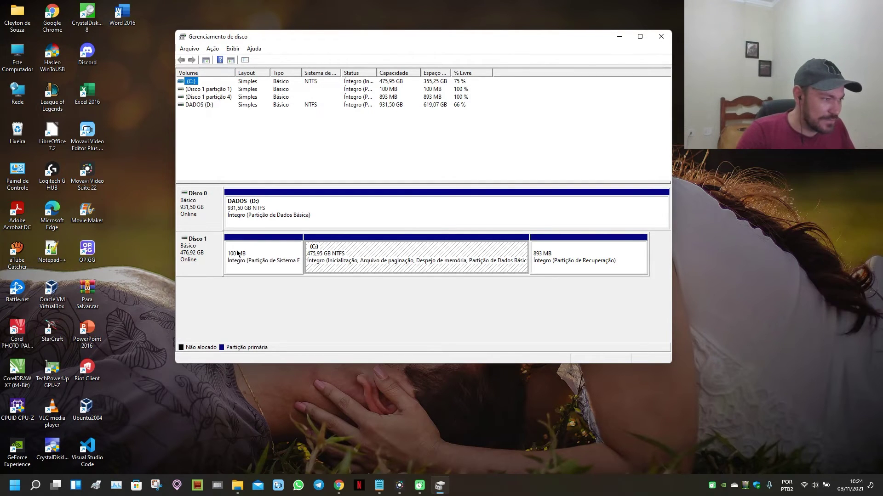
# - Compare the C: partition on Disco 1 with the drives listed in Este Computador, and put that folder window away
pyautogui.click(539, 304)
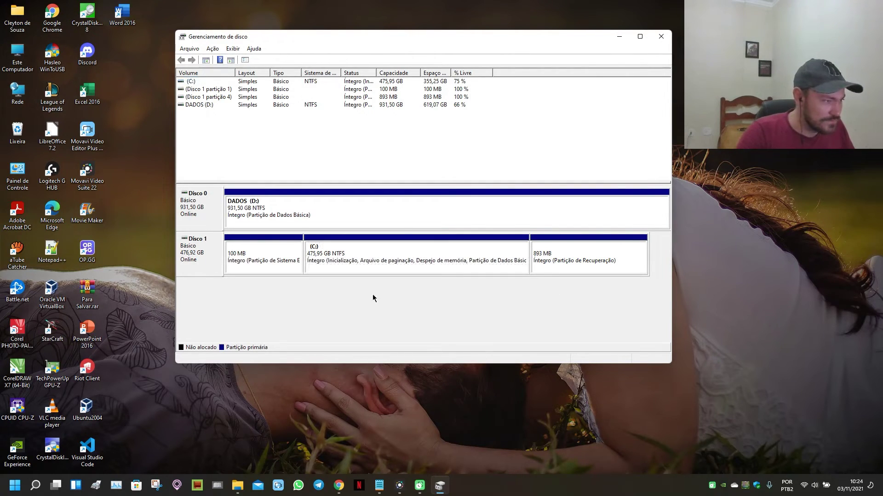
pyautogui.click(375, 260)
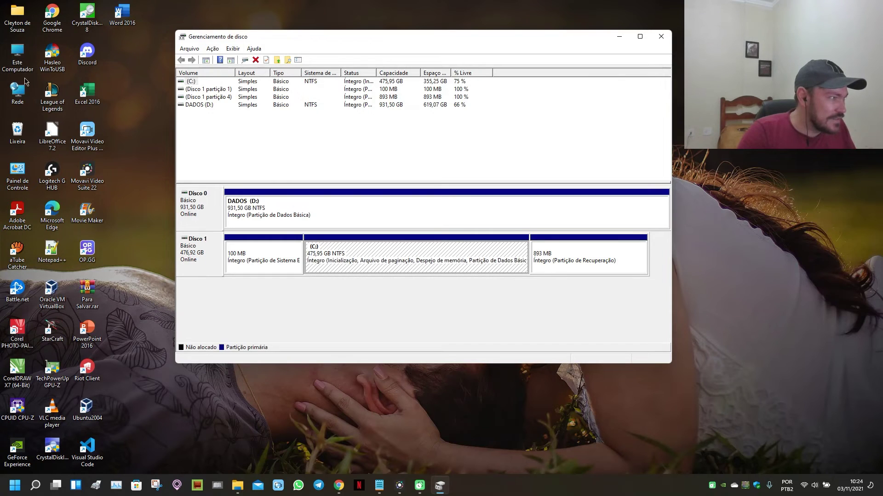
pyautogui.doubleClick(17, 55)
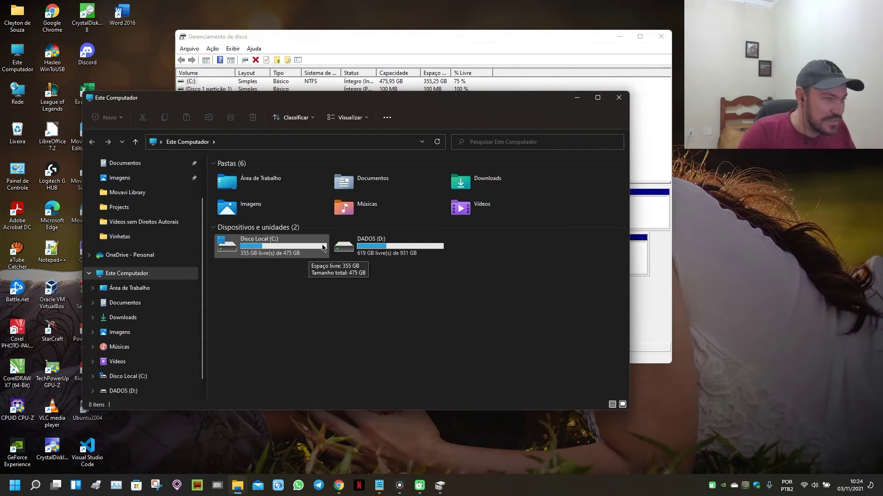
pyautogui.click(580, 99)
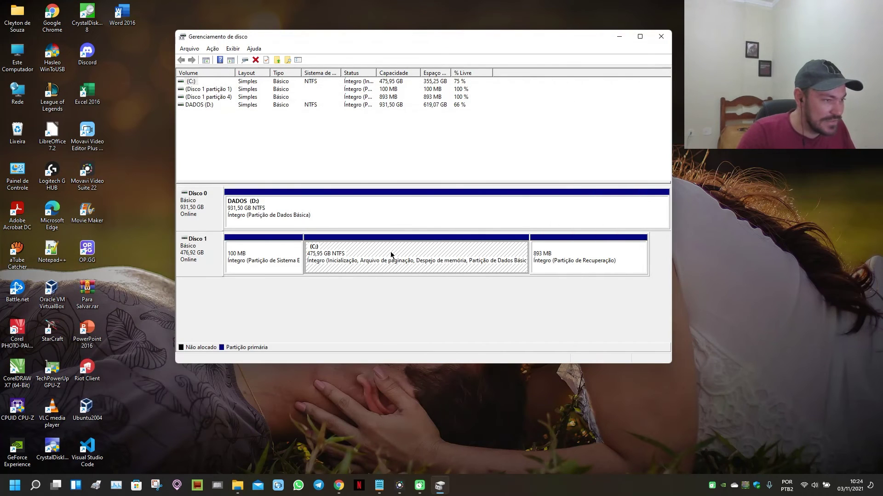
# - Shrink the C: volume on Disco 1 by 10000 MB
pyautogui.rightClick(363, 249)
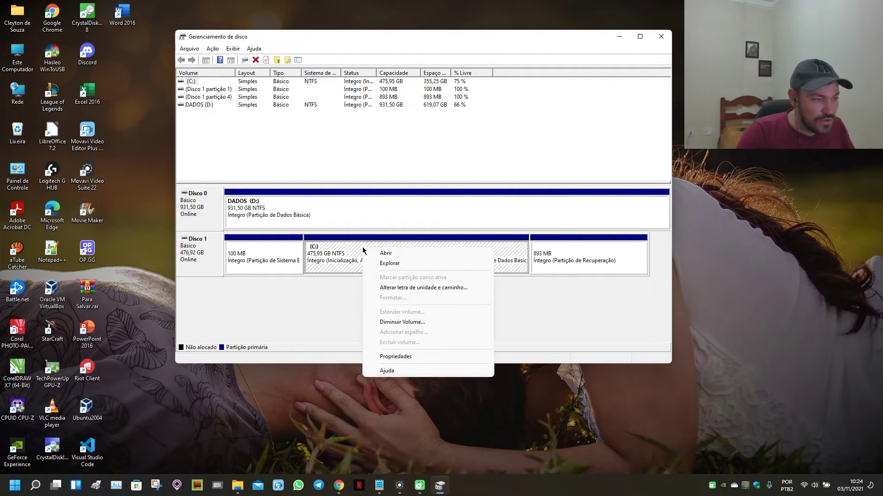
pyautogui.click(403, 323)
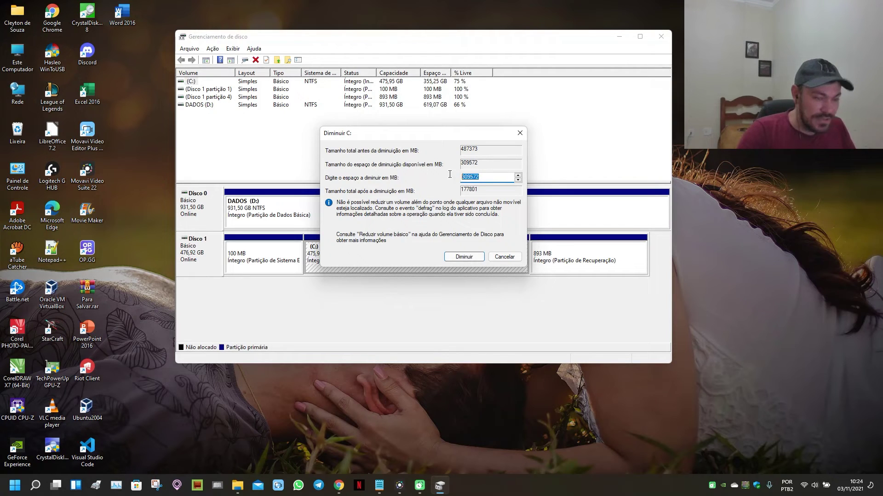
pyautogui.write('10000')
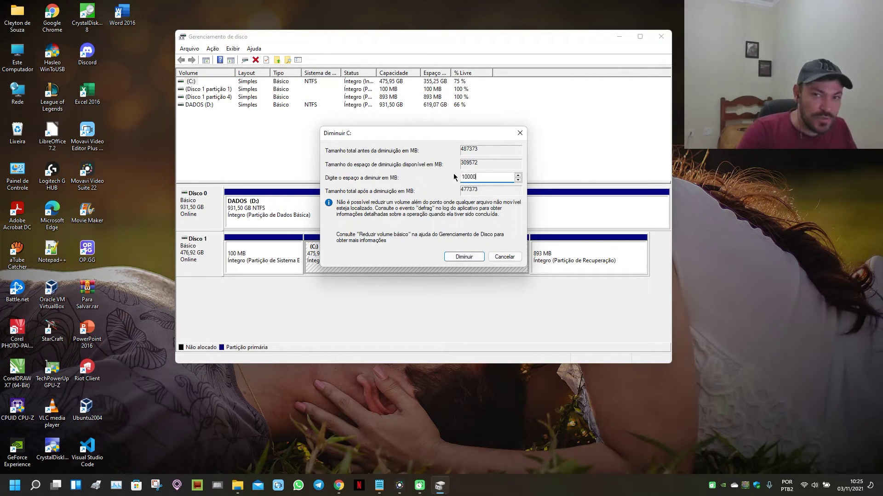
pyautogui.click(462, 255)
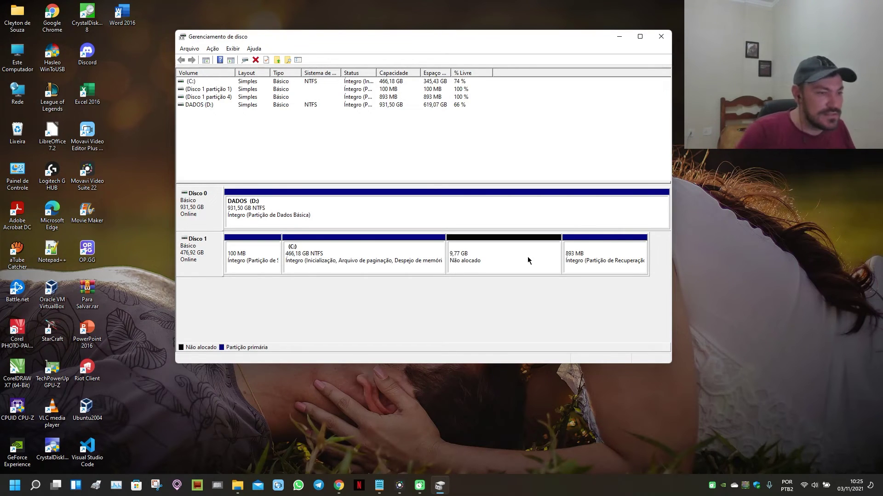
# - Set up a new simple volume in Disco 1's unallocated space with a size of 9999 MB and drive letter E
pyautogui.click(474, 251)
pyautogui.rightClick(492, 254)
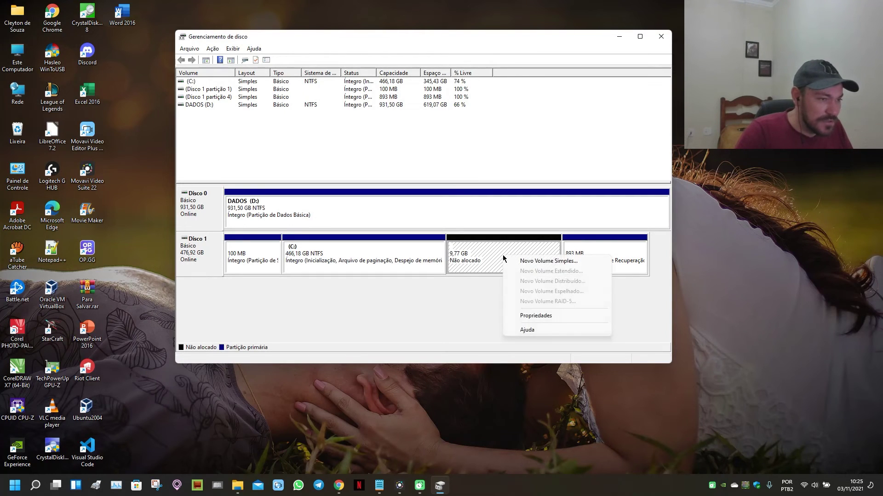
pyautogui.click(526, 261)
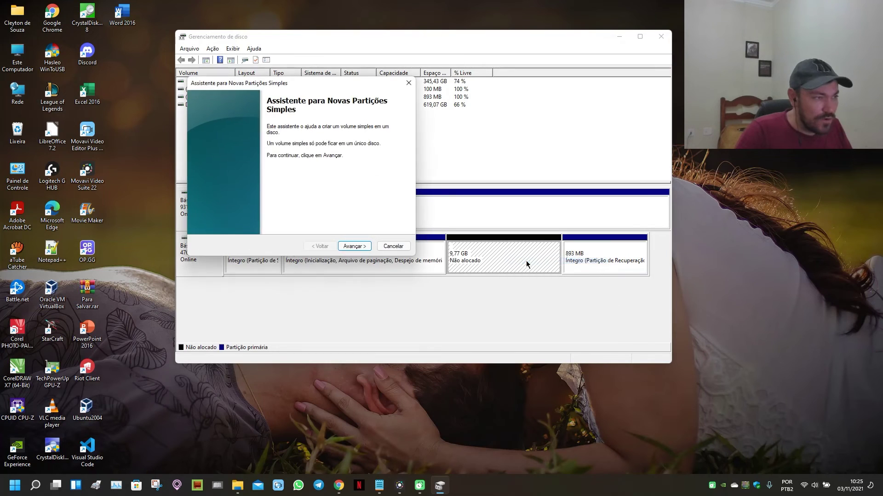
pyautogui.click(357, 247)
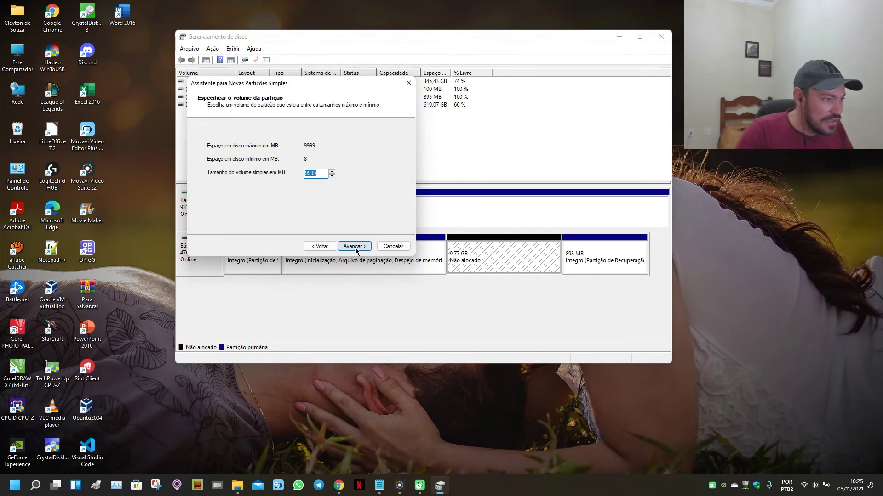
pyautogui.click(355, 249)
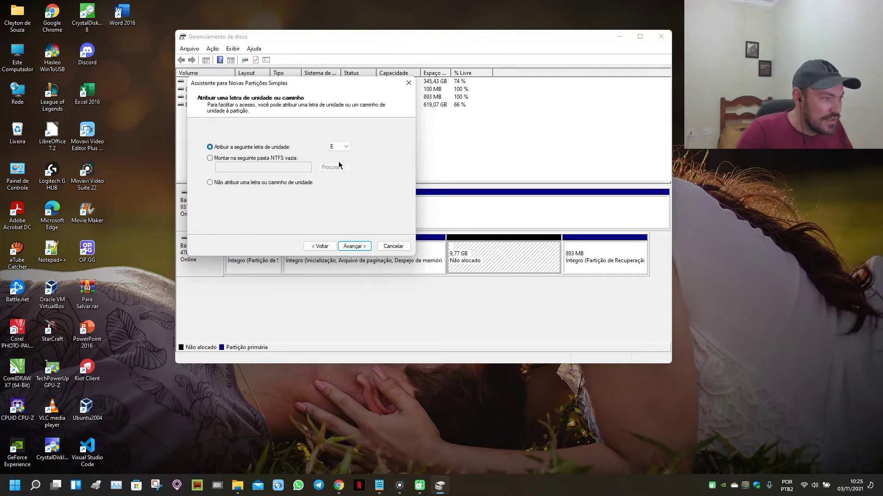
pyautogui.click(353, 248)
# - Label the new volume Backup, keep NTFS with default allocation size and quick format, and finish creating the partition
pyautogui.moveTo(322, 191); pyautogui.dragTo(270, 193)
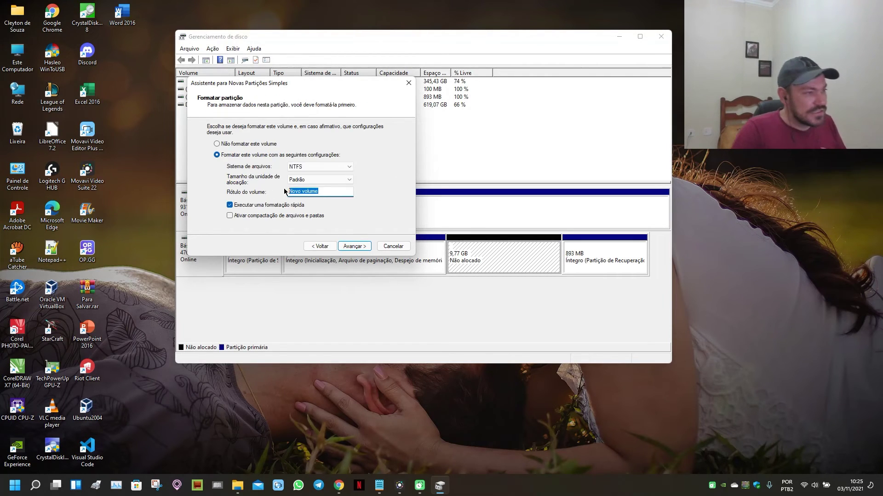
pyautogui.write('Backup')
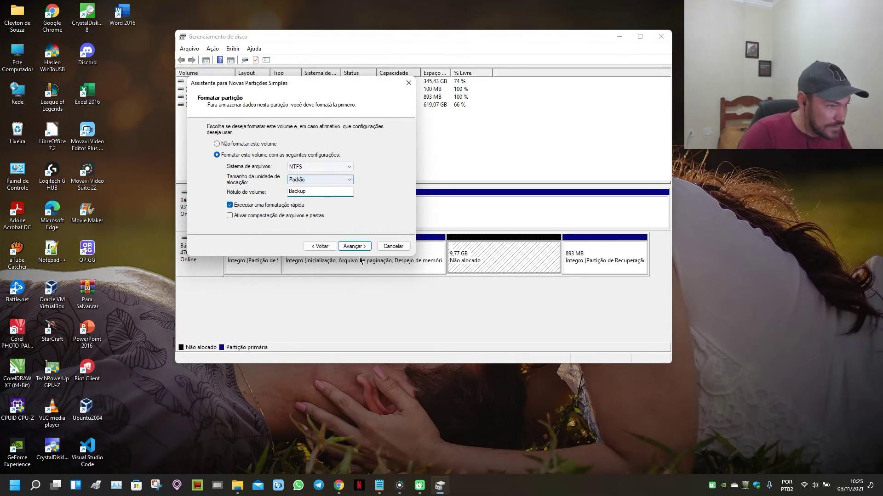
pyautogui.click(354, 247)
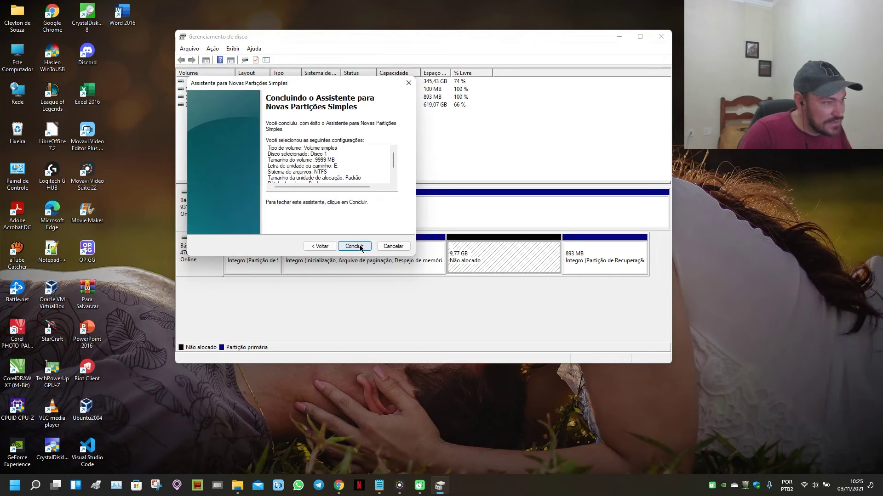
pyautogui.click(357, 246)
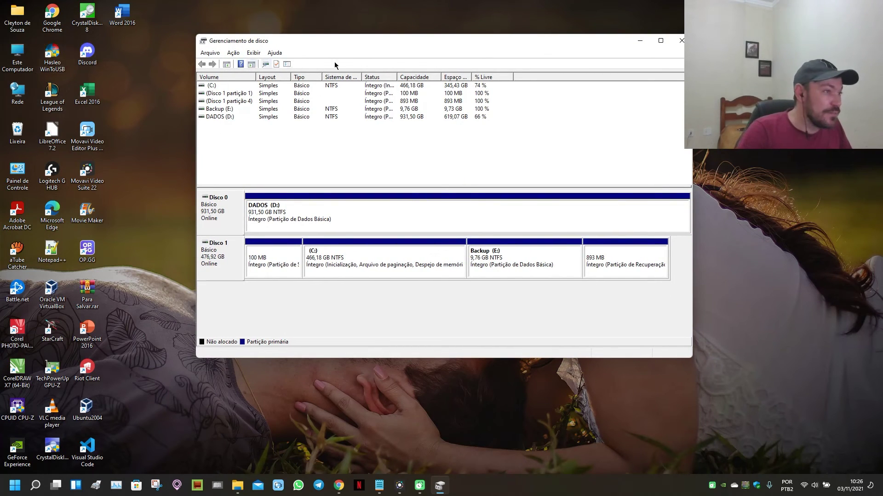
# - Check the Backup (E:) drive in Este Computador, minimizing Disk Management and repositioning the folder window to uncover the desktop icons
pyautogui.moveTo(458, 44); pyautogui.dragTo(430, 35)
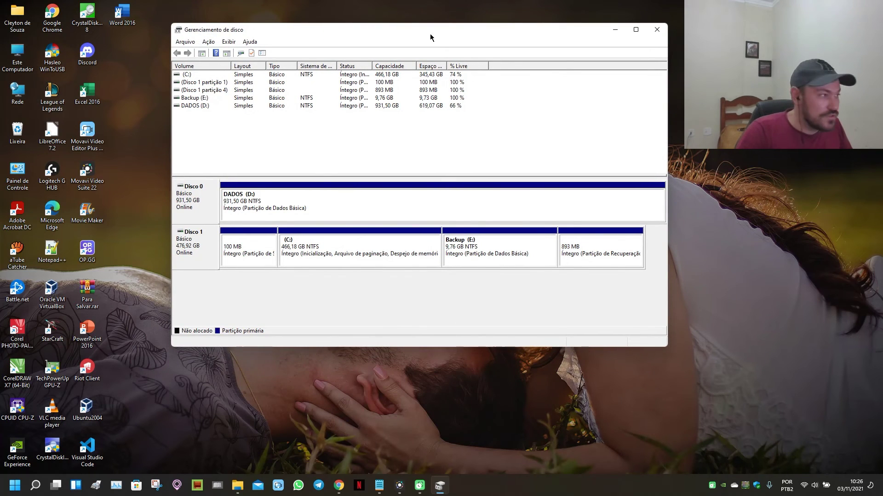
pyautogui.doubleClick(19, 56)
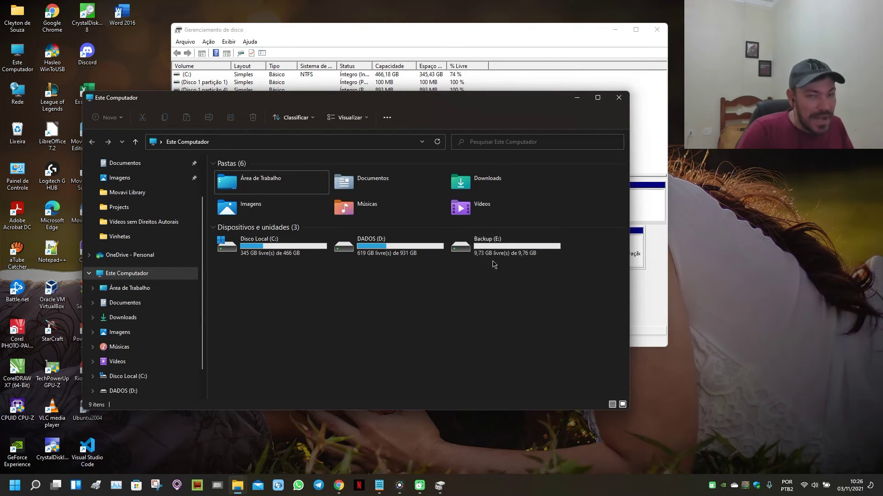
pyautogui.click(621, 33)
pyautogui.moveTo(446, 94); pyautogui.dragTo(514, 68)
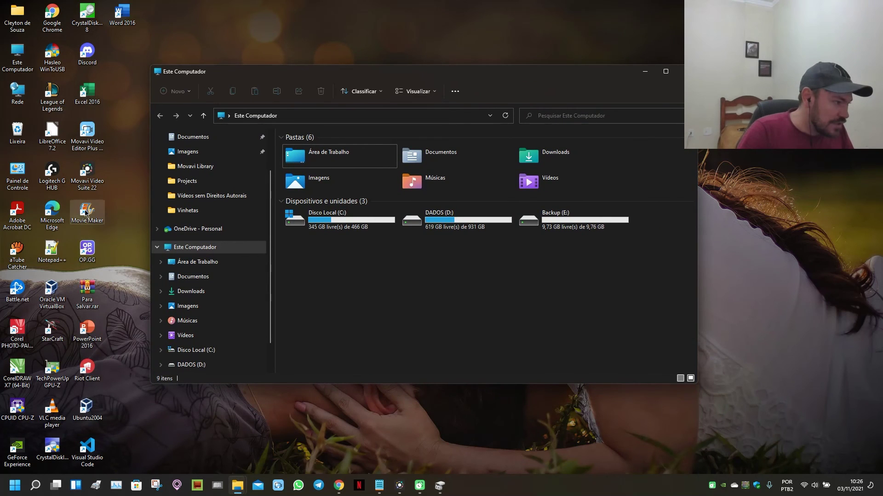
# - Copy Para Salvar.rar from the desktop into the Backup (E:) drive
pyautogui.rightClick(87, 300)
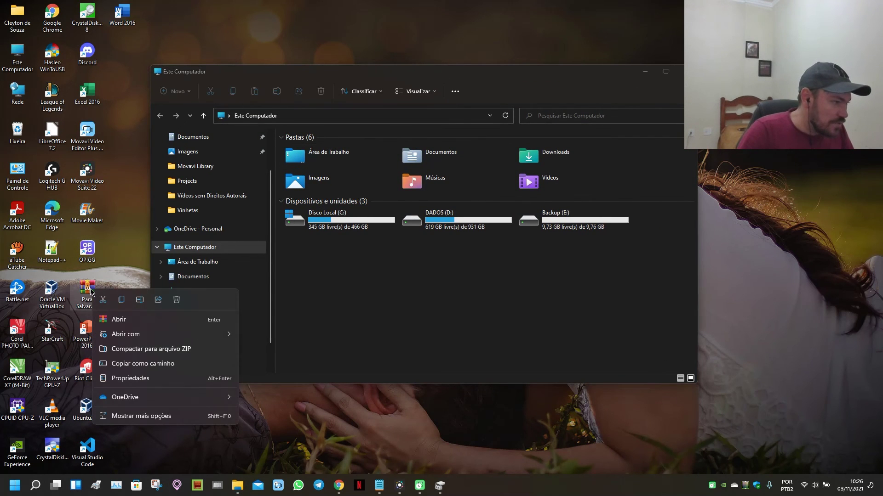
pyautogui.click(122, 300)
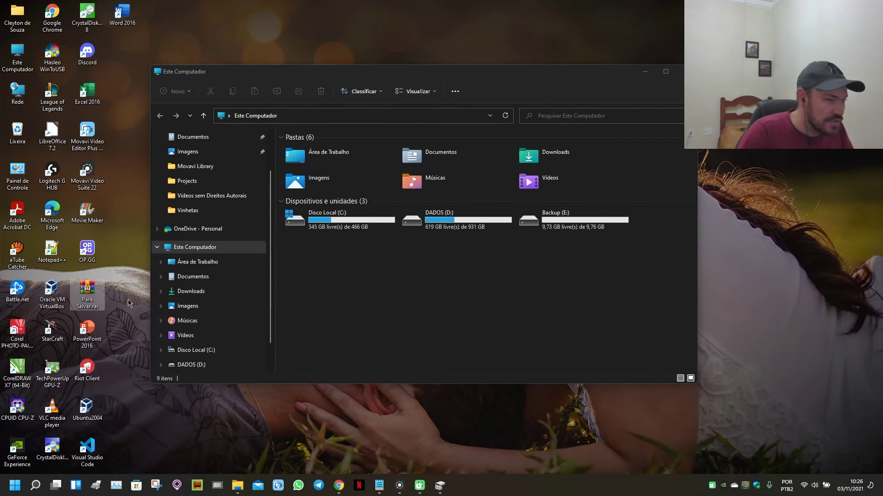
pyautogui.doubleClick(564, 230)
pyautogui.rightClick(349, 211)
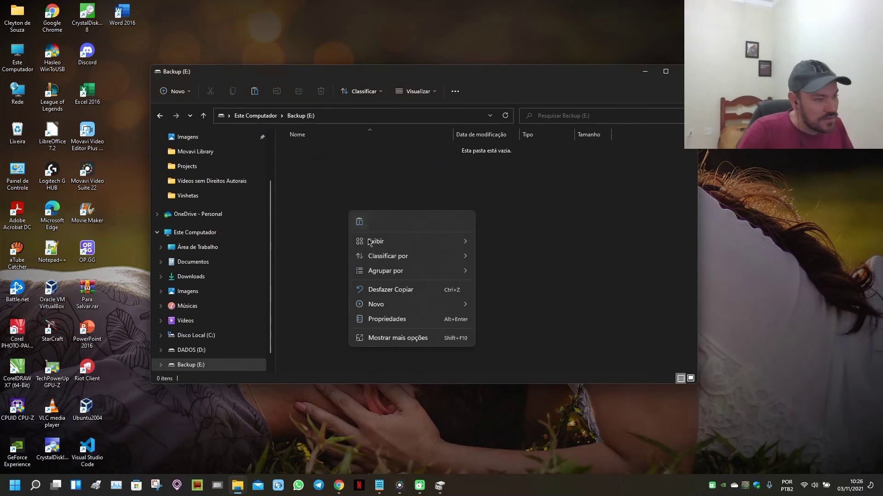
pyautogui.click(360, 222)
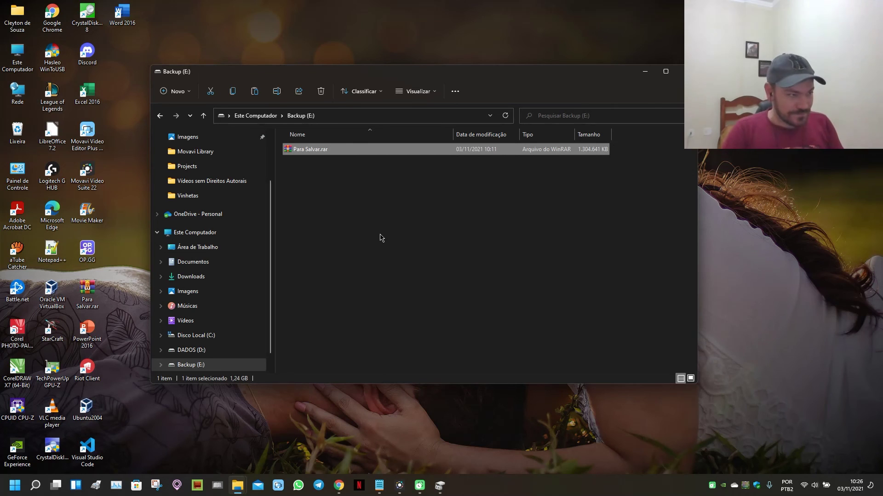
# - Close the Backup (E:) folder window and reopen Este Computador to check the free space on the drives
pyautogui.moveTo(547, 81); pyautogui.dragTo(454, 99)
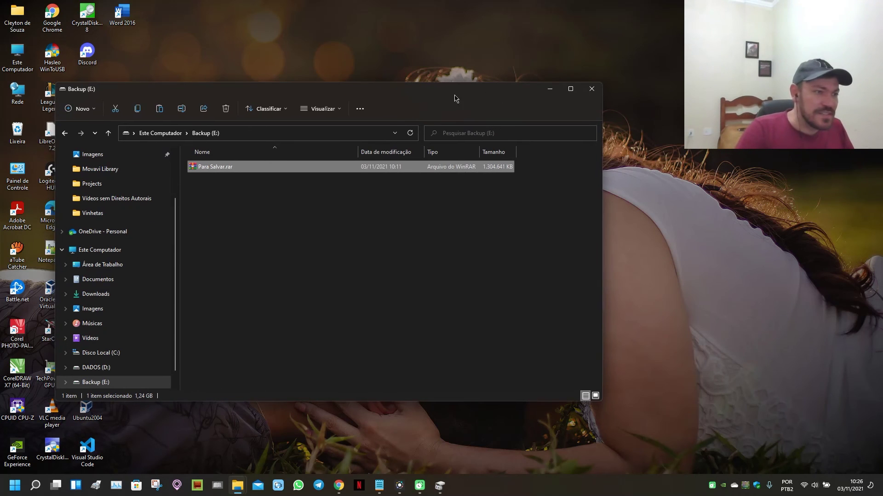
pyautogui.click(592, 89)
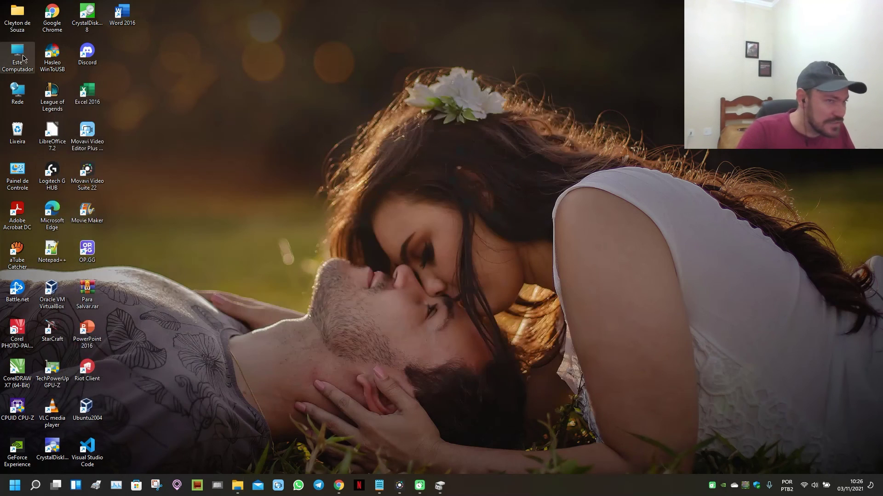
pyautogui.doubleClick(23, 57)
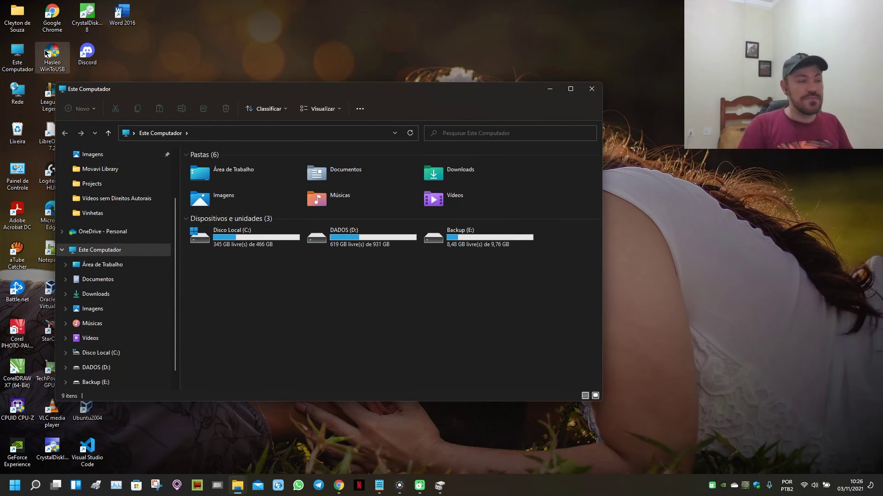